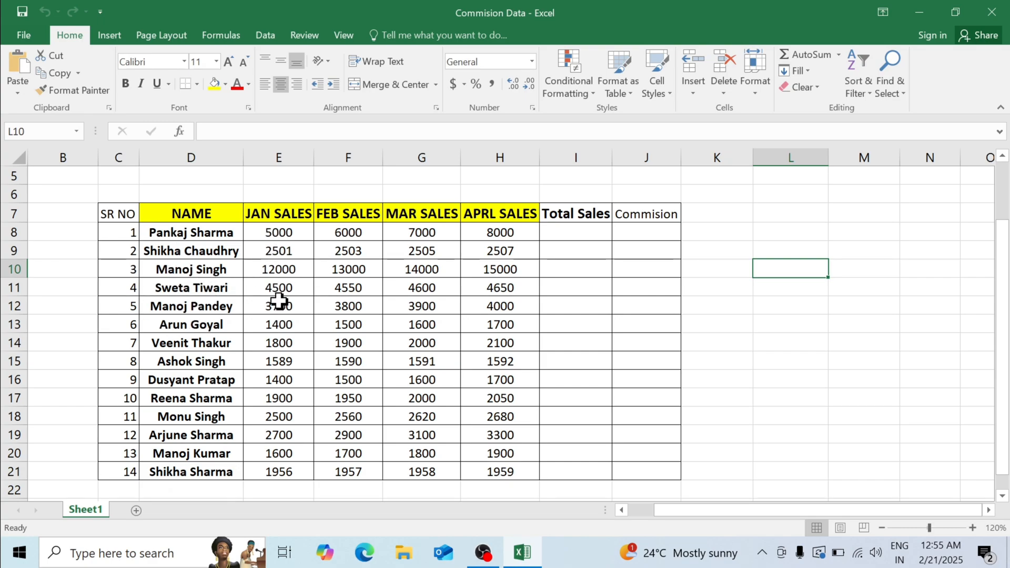
{"action": "left_click", "coordinate": [284, 251]}
{"action": "left_click", "coordinate": [351, 238]}
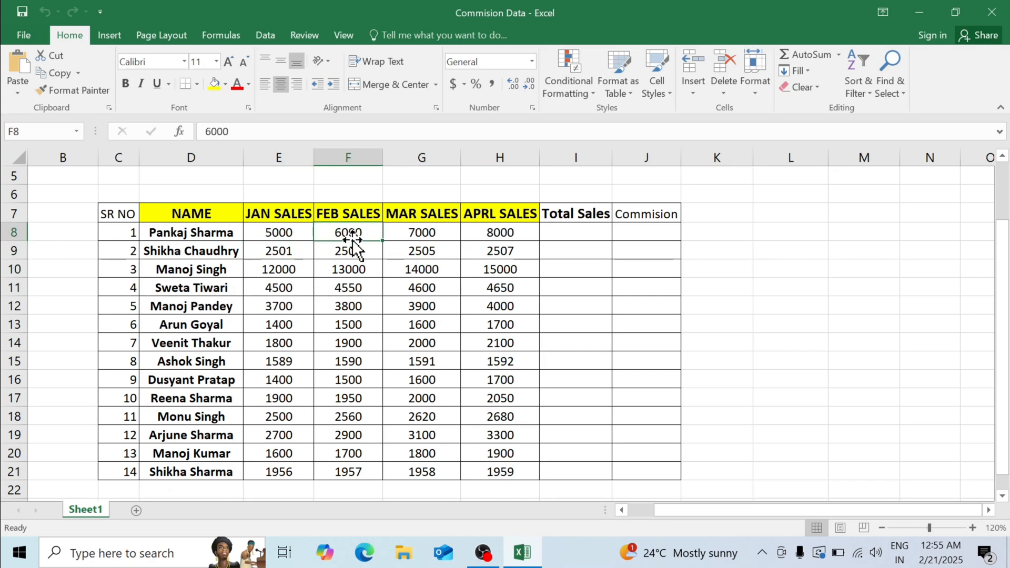
{"action": "left_click", "coordinate": [434, 234]}
{"action": "left_click", "coordinate": [501, 240]}
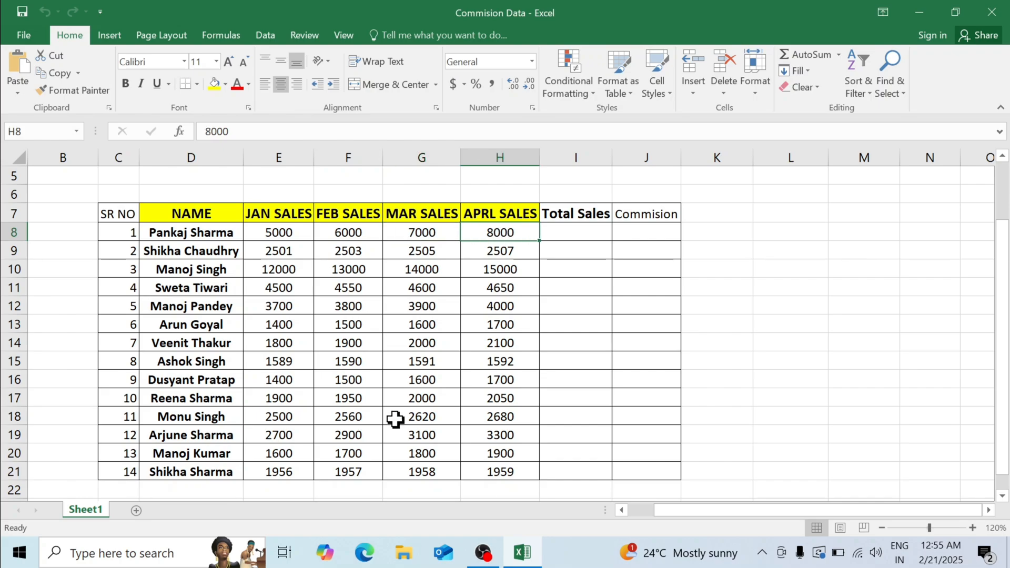
Calculate the first salesperson's total sales in I8 with a SUM formula over E8:H8
{"action": "left_click", "coordinate": [564, 233]}
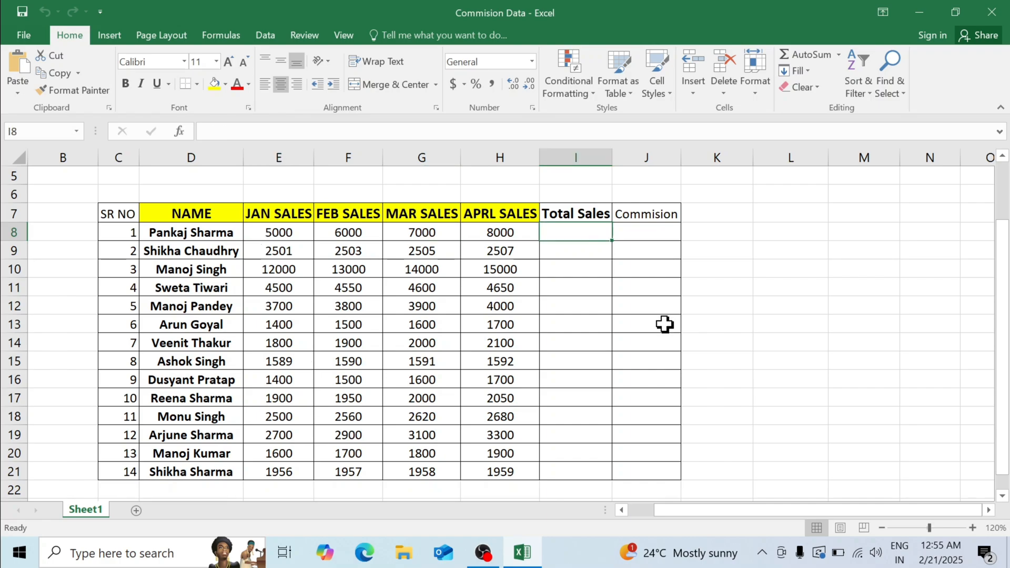
{"action": "type", "text": "=SUM"}
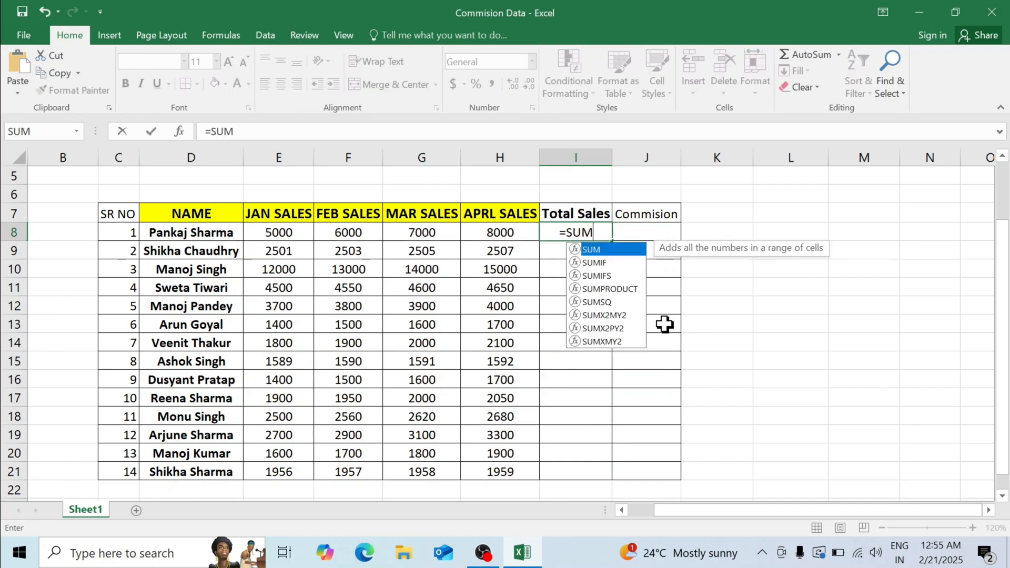
{"action": "type", "text": "("}
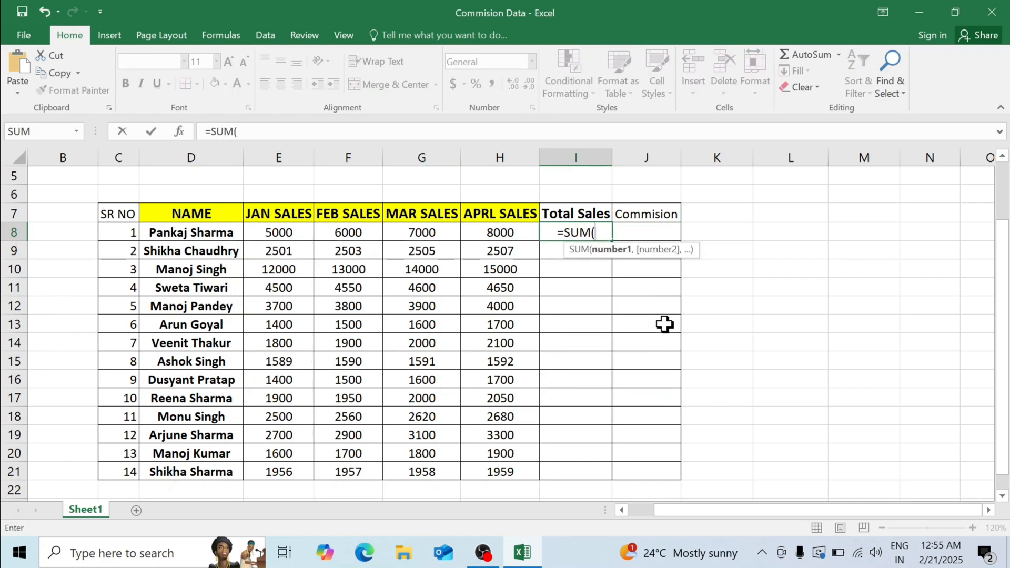
{"action": "left_click", "coordinate": [287, 233]}
{"action": "left_click_drag", "start_coordinate": [287, 234], "coordinate": [491, 232]}
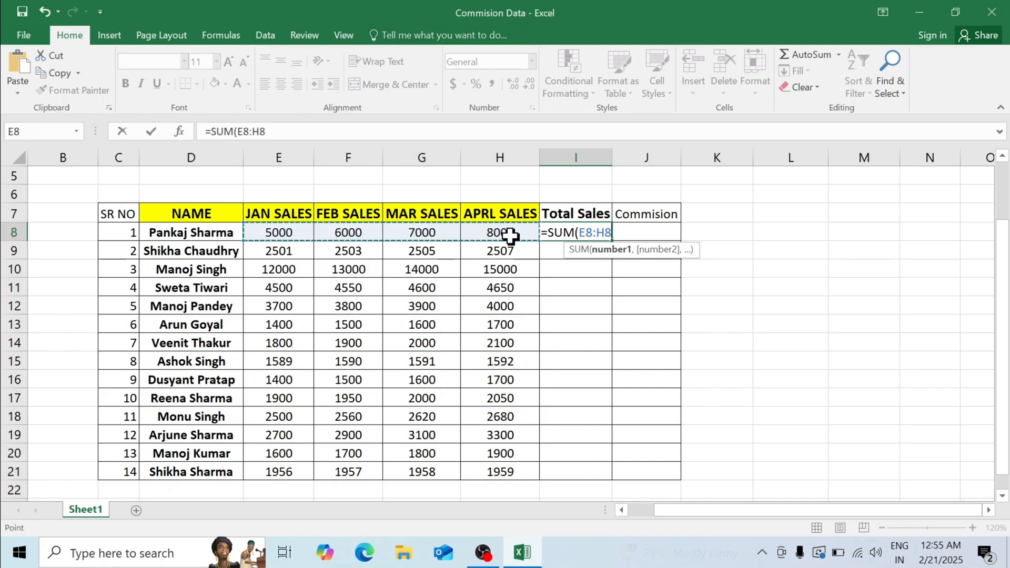
{"action": "key", "text": "Return"}
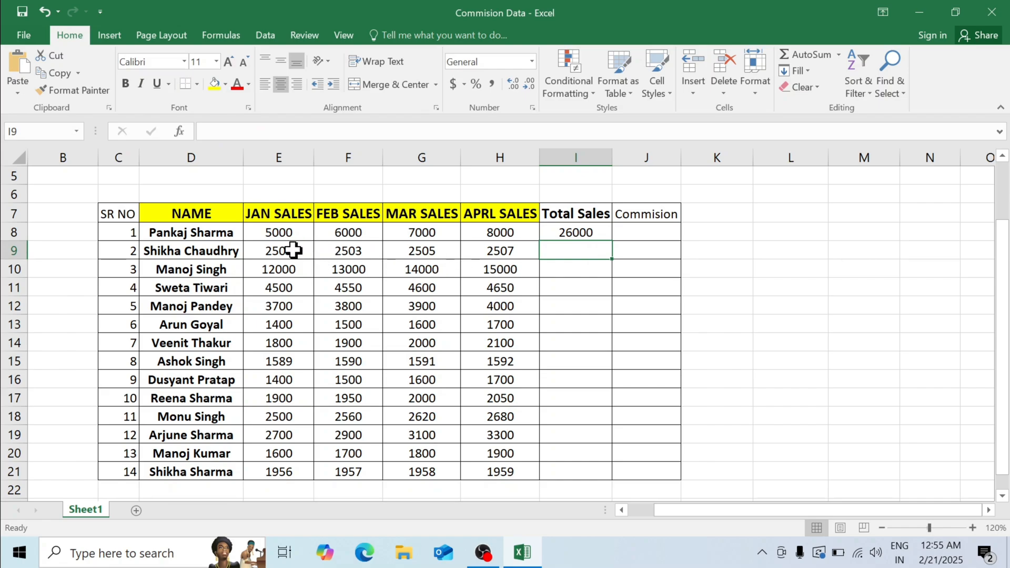
Total the January to April sales of row 9 in I9 with AutoSum
{"action": "left_click_drag", "start_coordinate": [273, 252], "coordinate": [500, 251]}
{"action": "key", "text": "alt+equal"}
{"action": "left_click", "coordinate": [583, 308]}
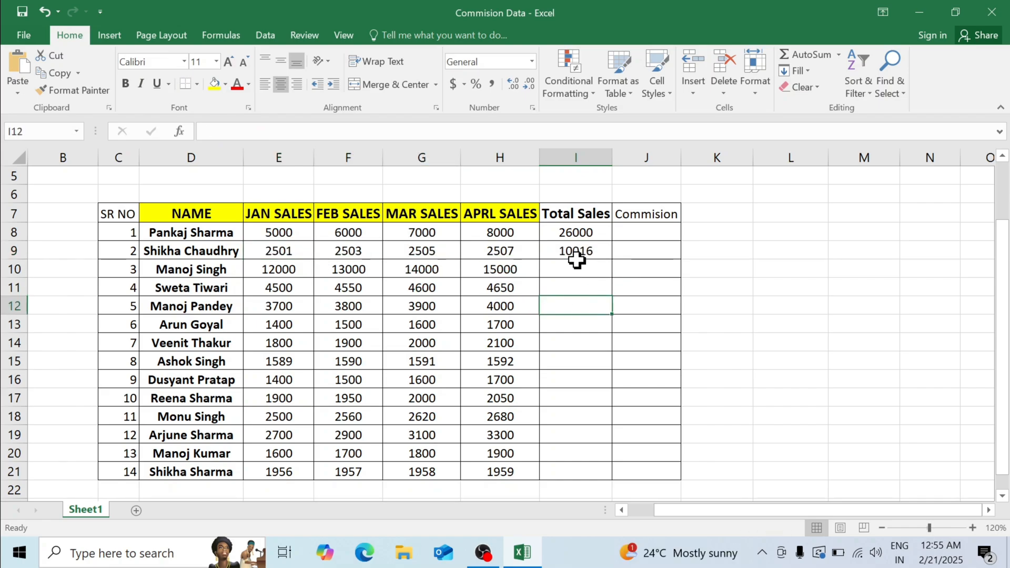
Fill the total sales formula from I8 down through I21
{"action": "left_click_drag", "start_coordinate": [572, 234], "coordinate": [574, 472]}
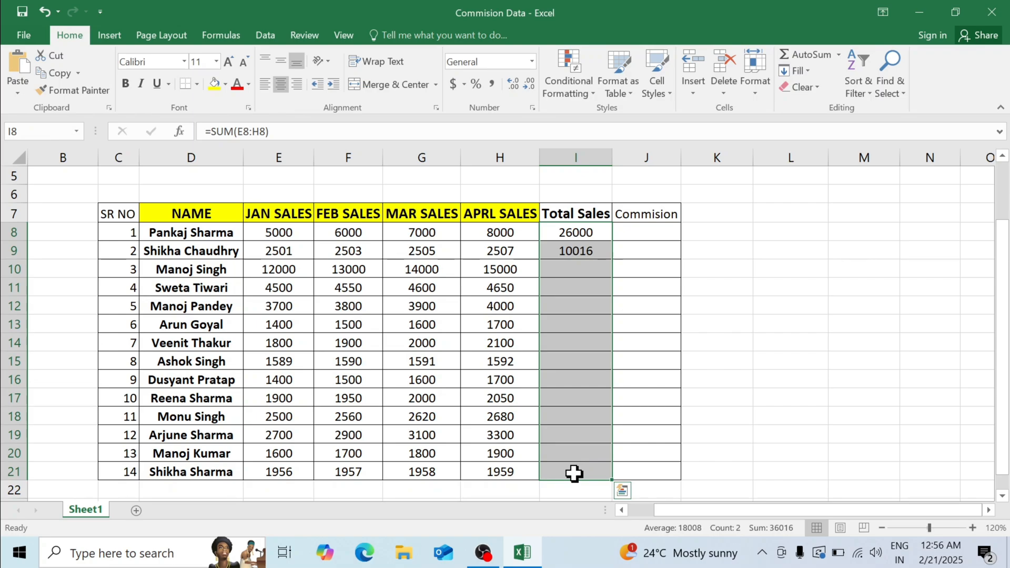
{"action": "key", "text": "ctrl+d"}
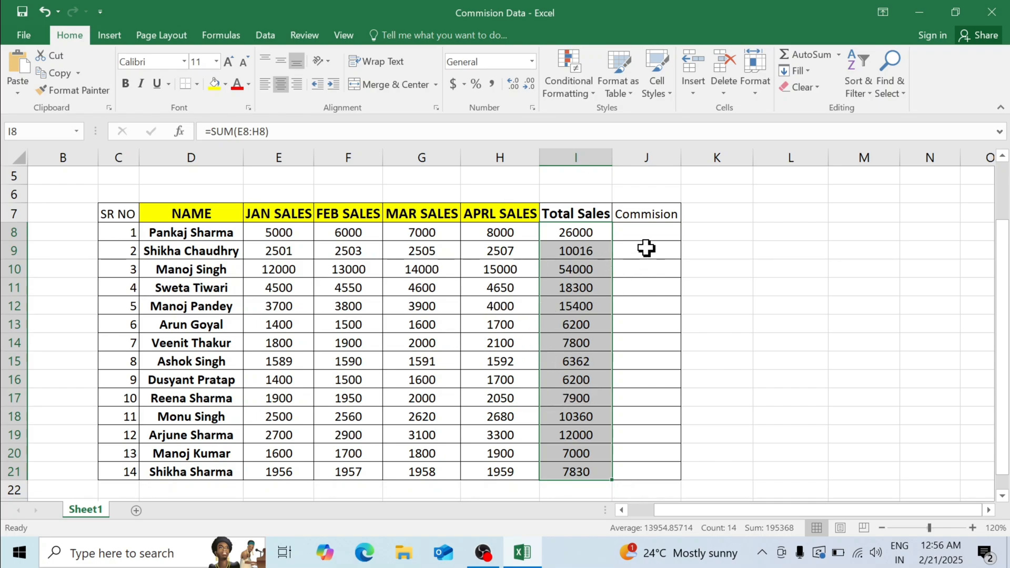
Begin an IF formula in J8 that returns I8*25% when I8>=30000
{"action": "left_click", "coordinate": [640, 233]}
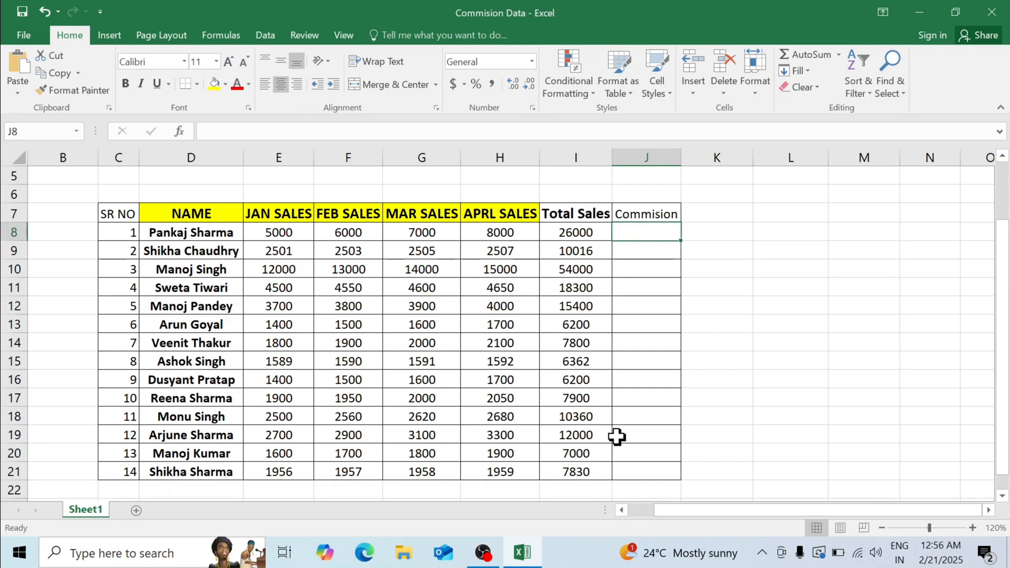
{"action": "type", "text": "="}
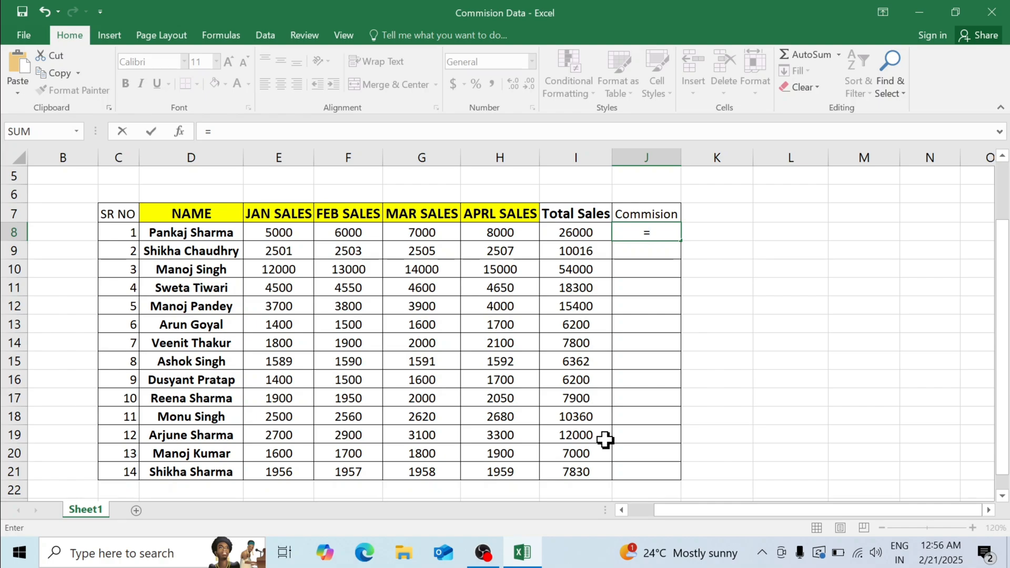
{"action": "type", "text": "IG"}
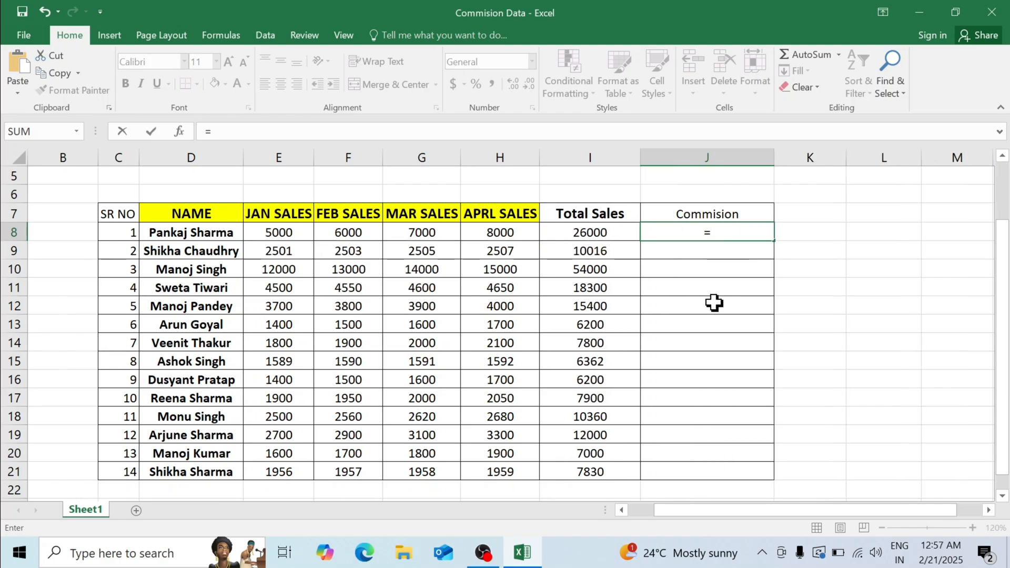
{"action": "type", "text": "I"}
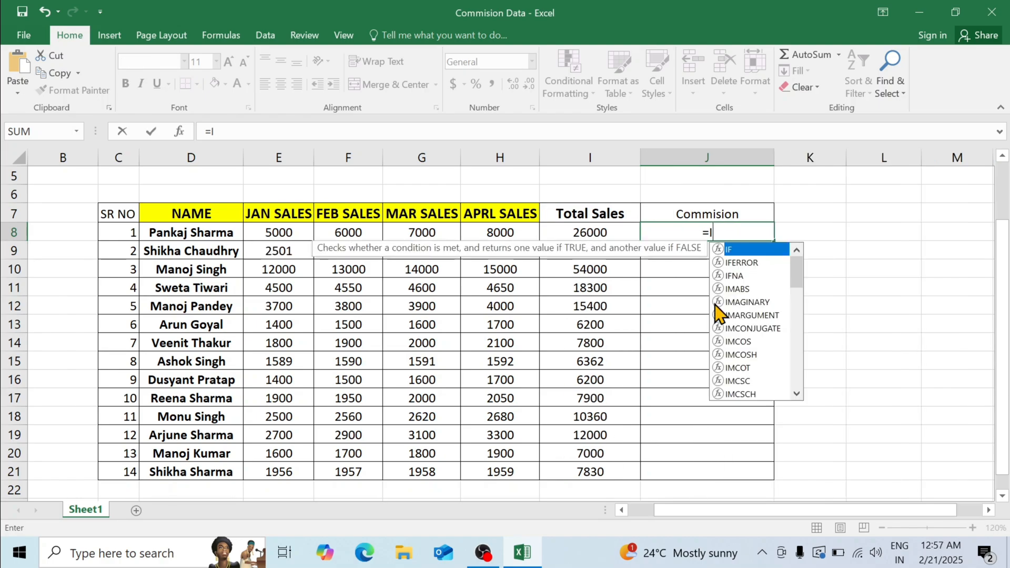
{"action": "type", "text": "F("}
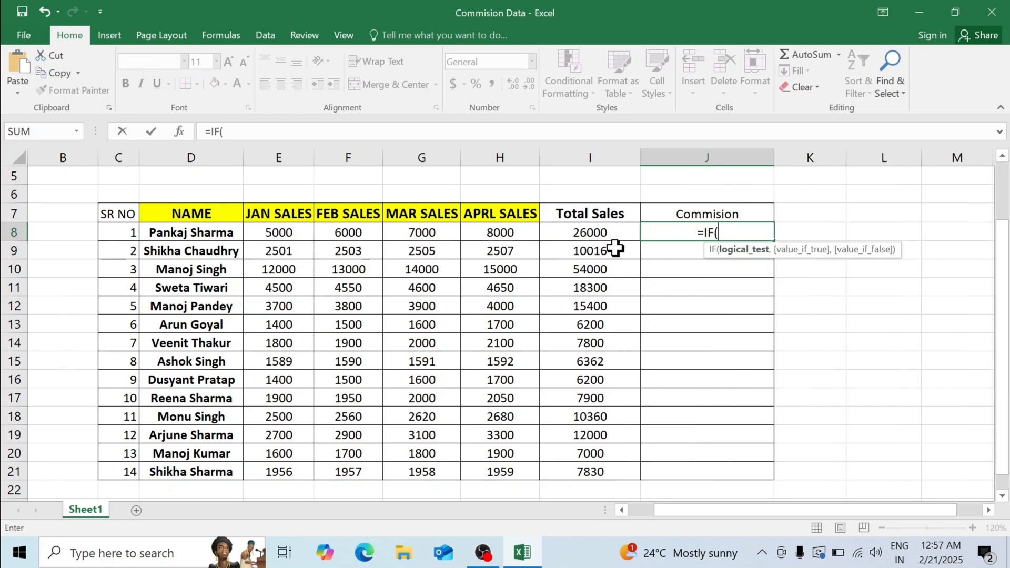
{"action": "left_click", "coordinate": [575, 234]}
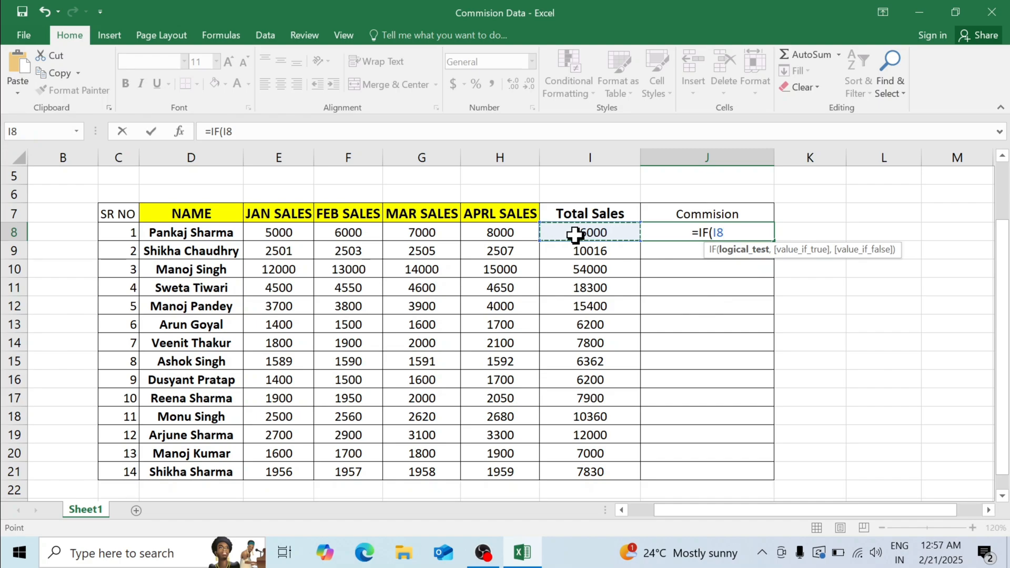
{"action": "type", "text": ">=30000"}
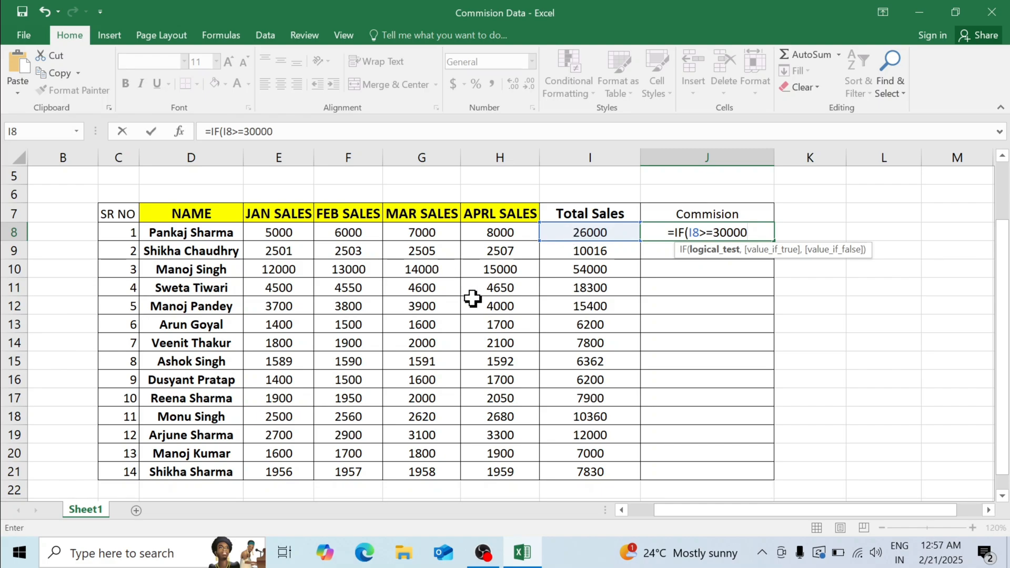
{"action": "type", "text": ","}
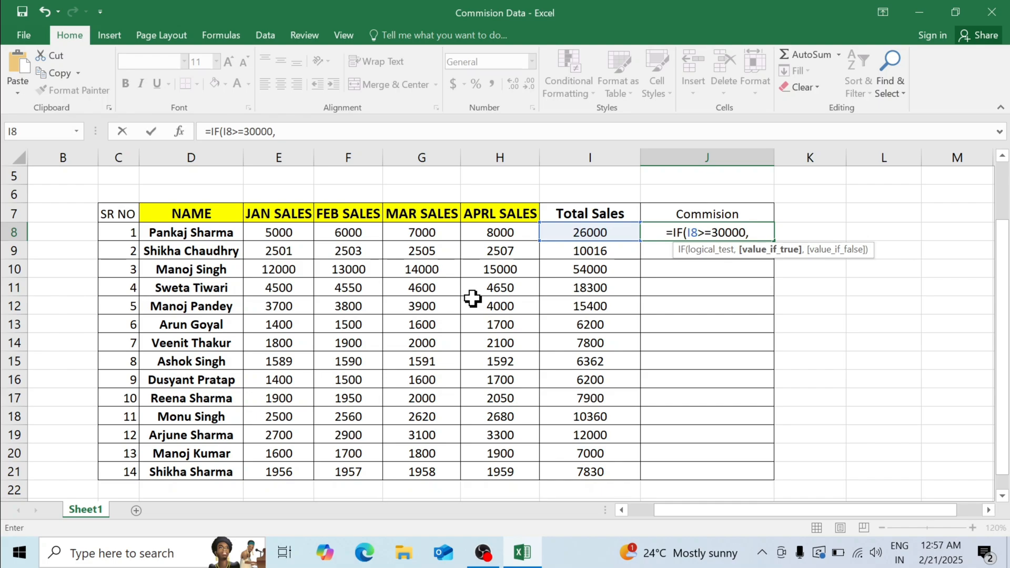
{"action": "left_click", "coordinate": [582, 230]}
{"action": "type", "text": "*"}
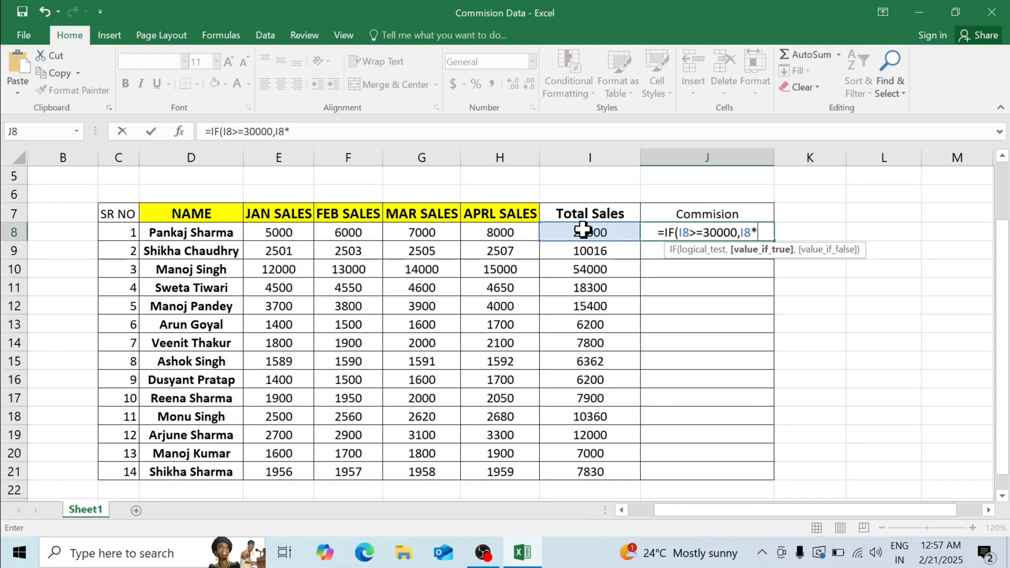
{"action": "type", "text": "25"}
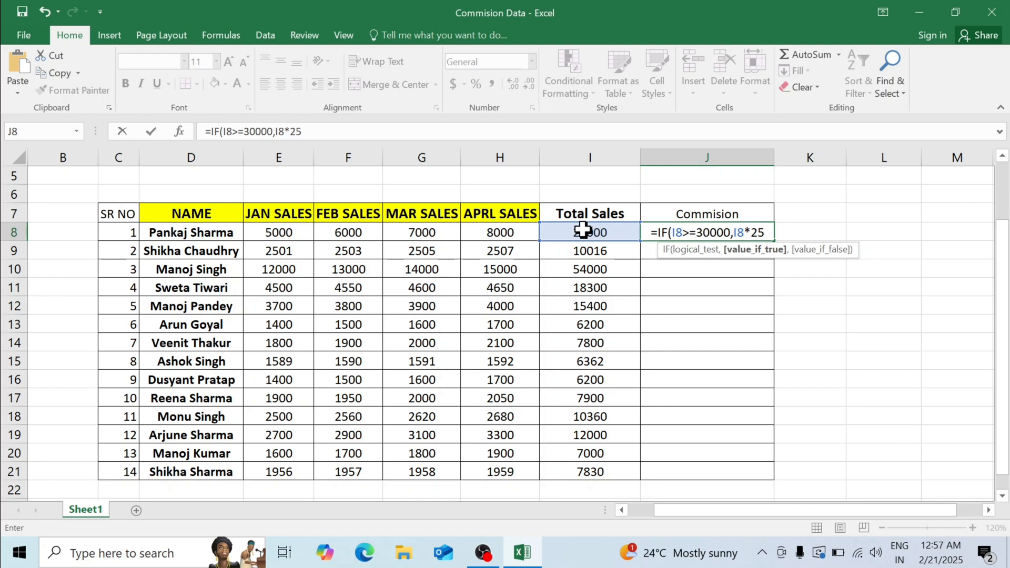
{"action": "type", "text": "%"}
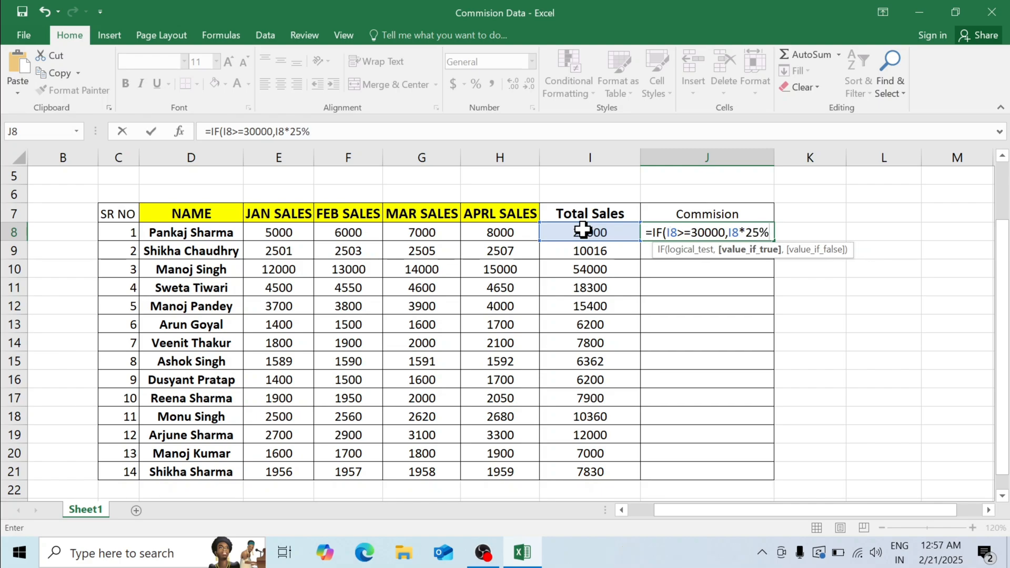
Nest a second IF in the J8 formula that returns I8*20% when I8>=25000
{"action": "type", "text": ",IF("}
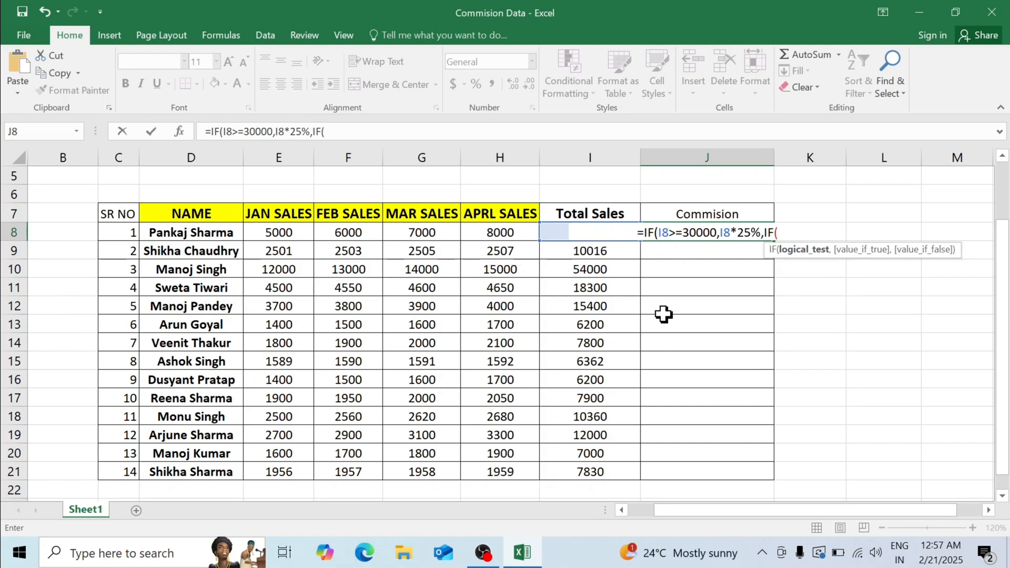
{"action": "type", "text": "I8"}
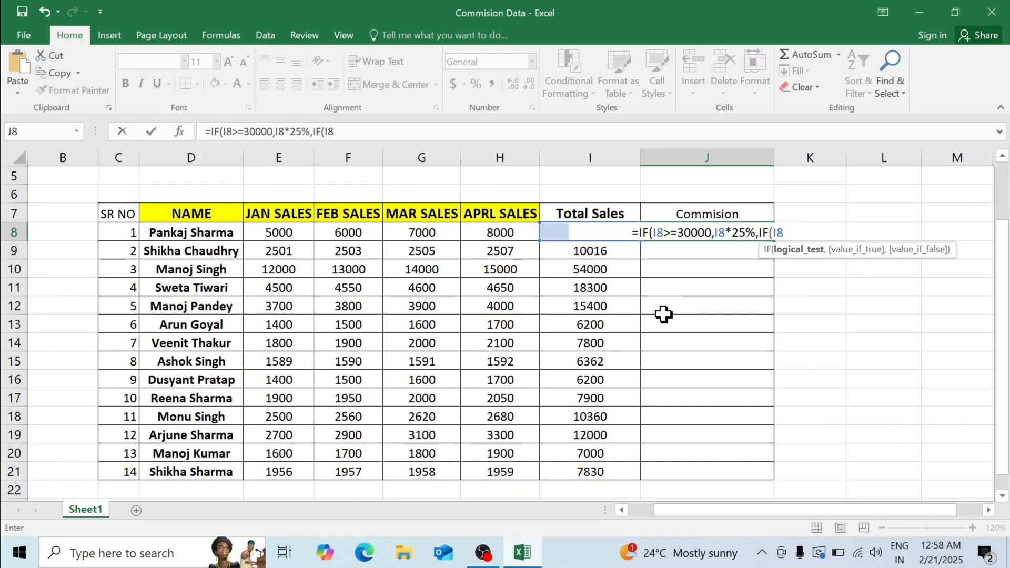
{"action": "type", "text": ">="}
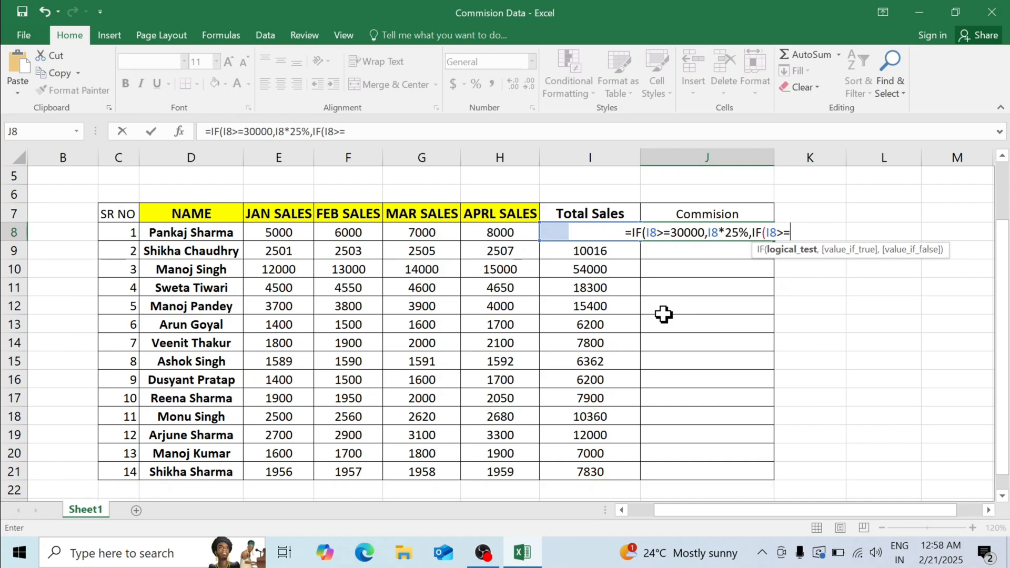
{"action": "type", "text": "25000"}
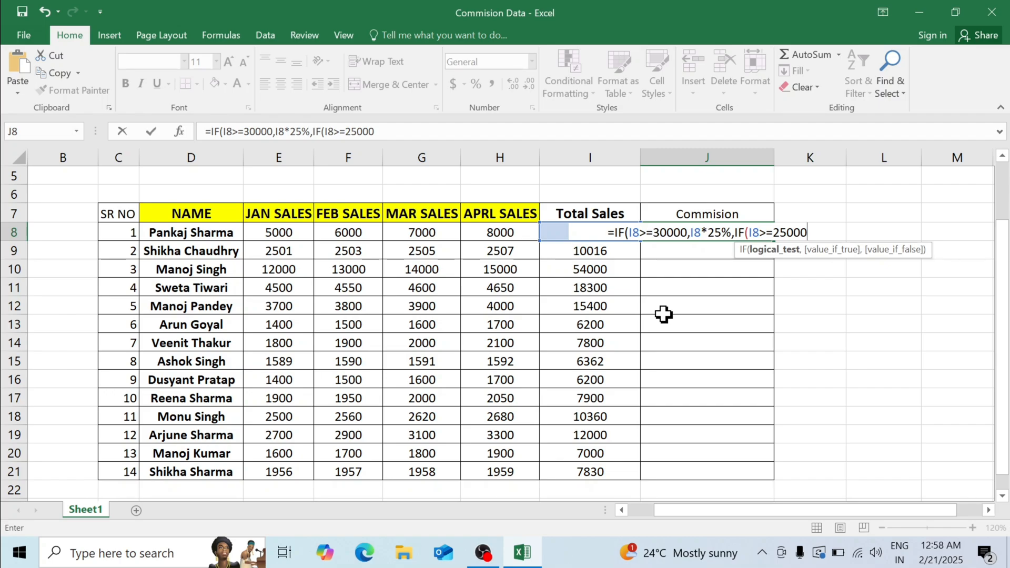
{"action": "type", "text": ","}
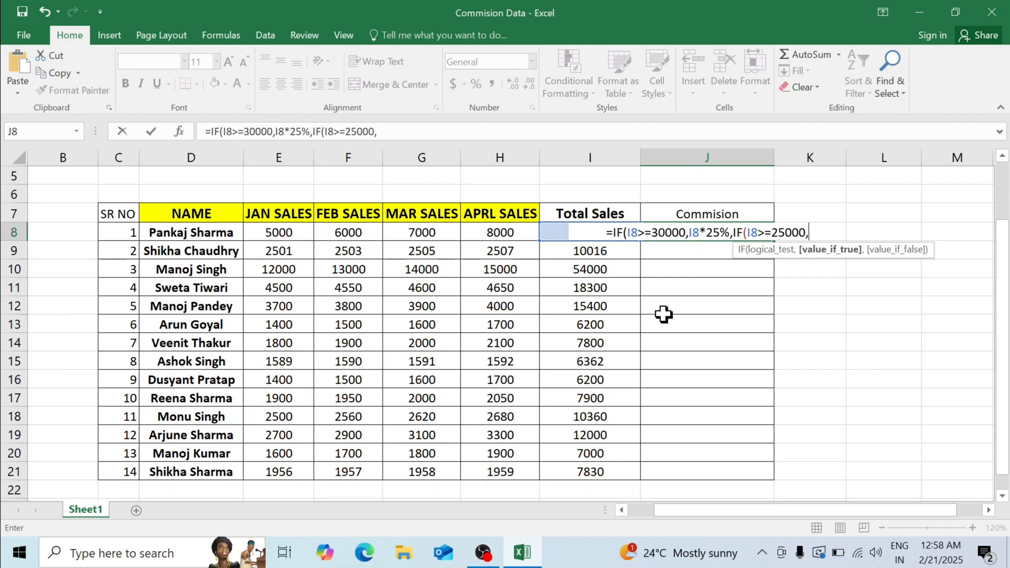
{"action": "type", "text": "I8"}
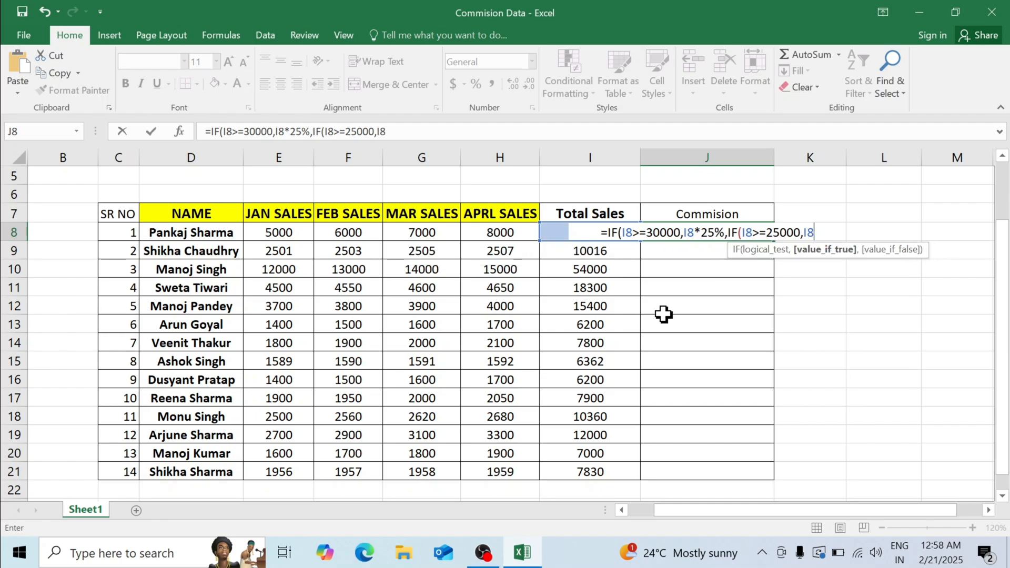
{"action": "type", "text": "*"}
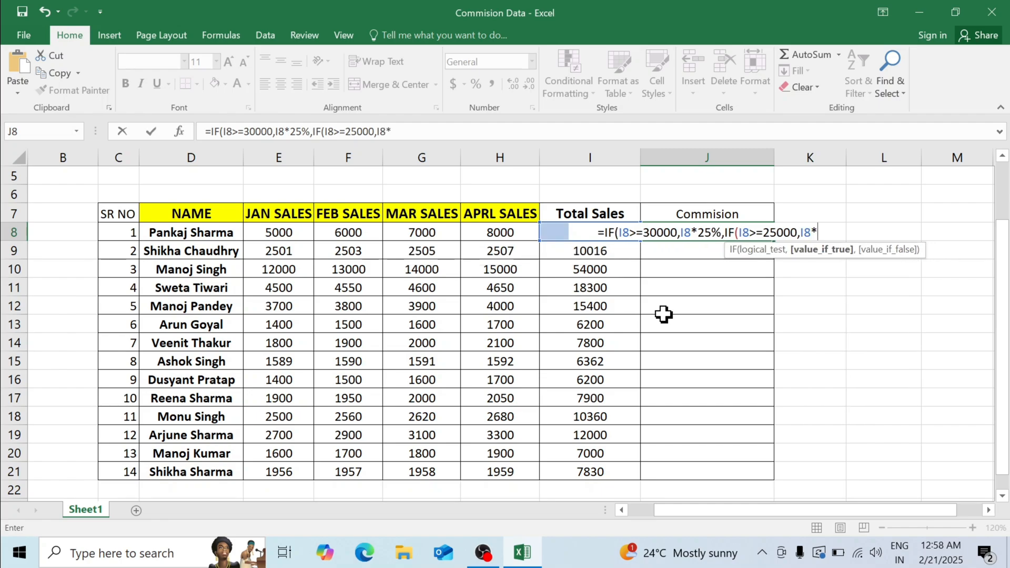
{"action": "type", "text": "20"}
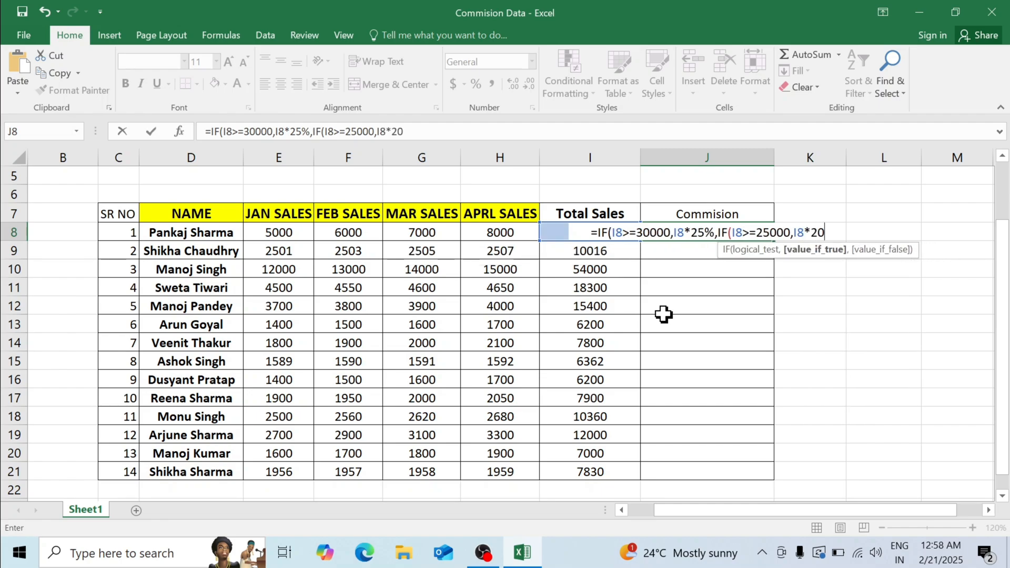
{"action": "type", "text": "%"}
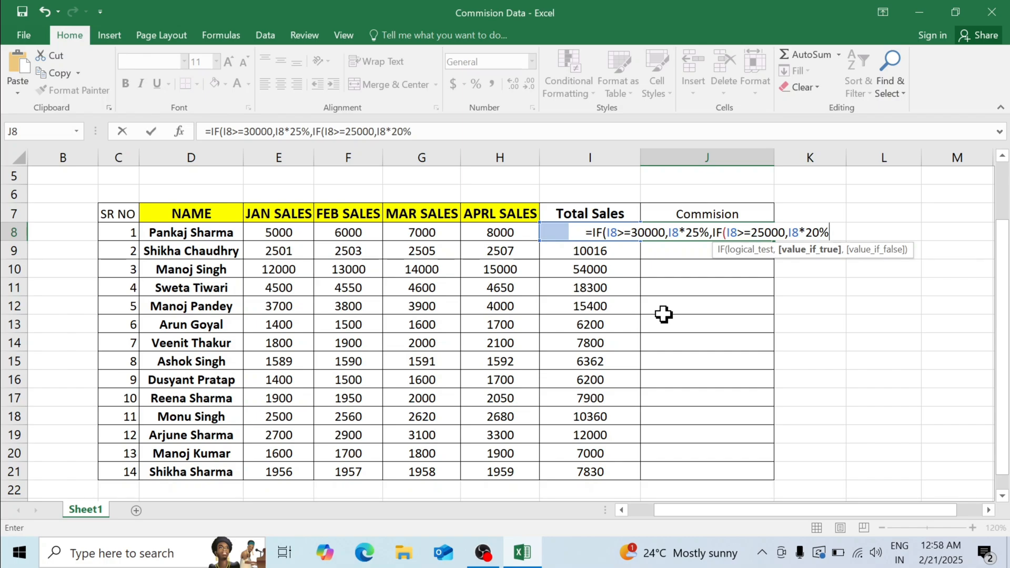
Nest a third IF in the J8 formula with I8>=15000*15% as its argument
{"action": "type", "text": ",IF("}
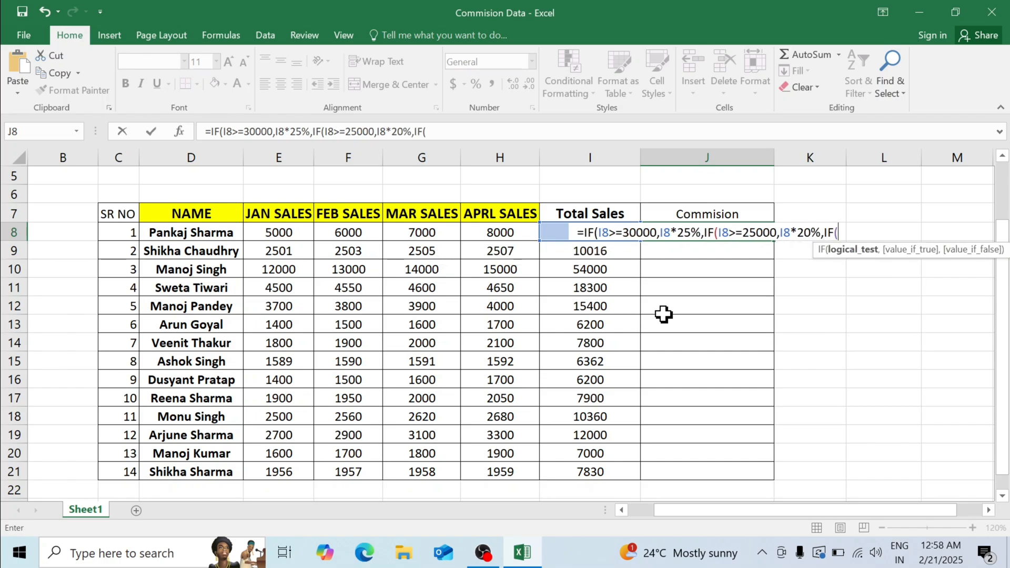
{"action": "type", "text": "I8"}
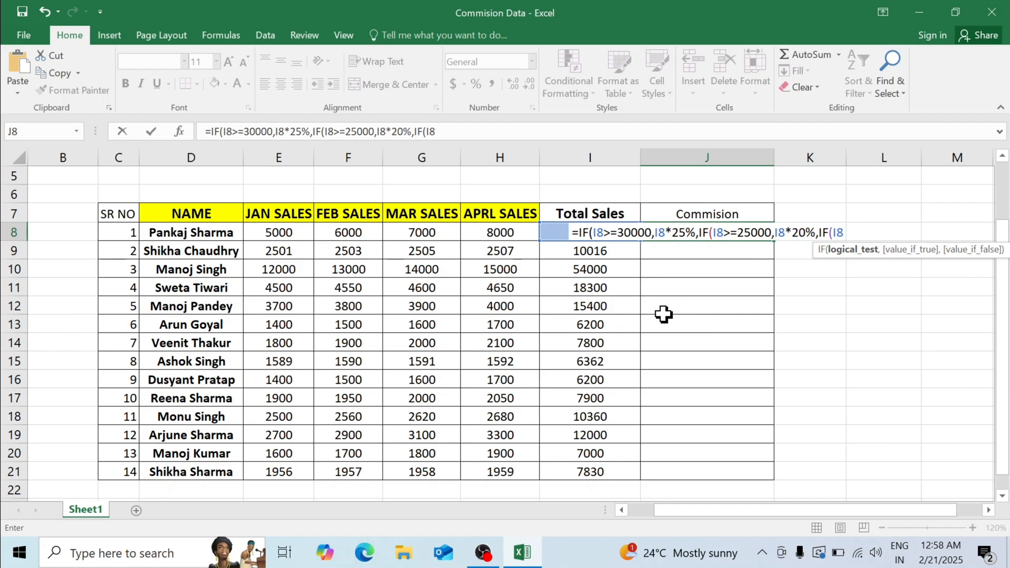
{"action": "type", "text": ">="}
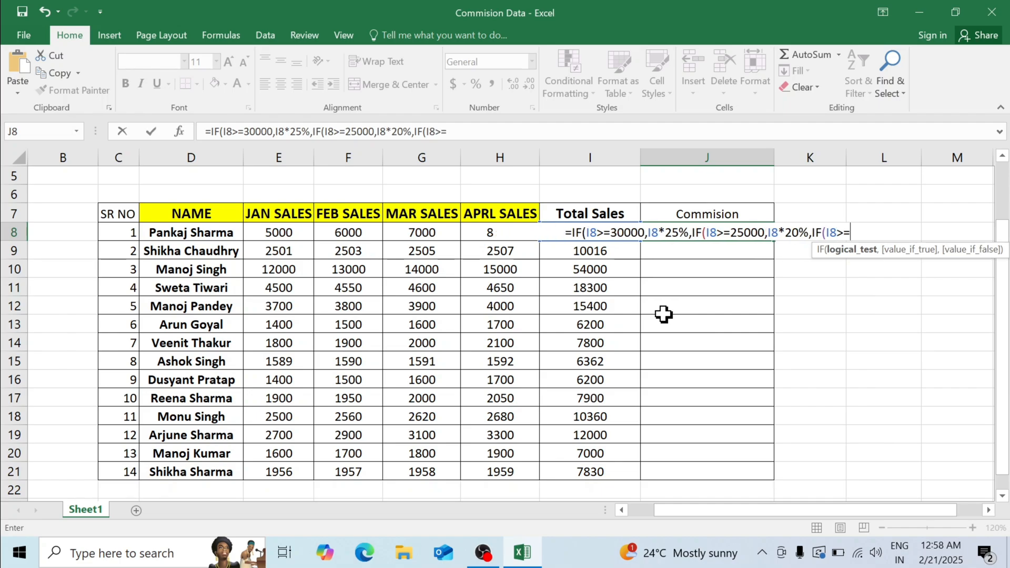
{"action": "type", "text": "15000"}
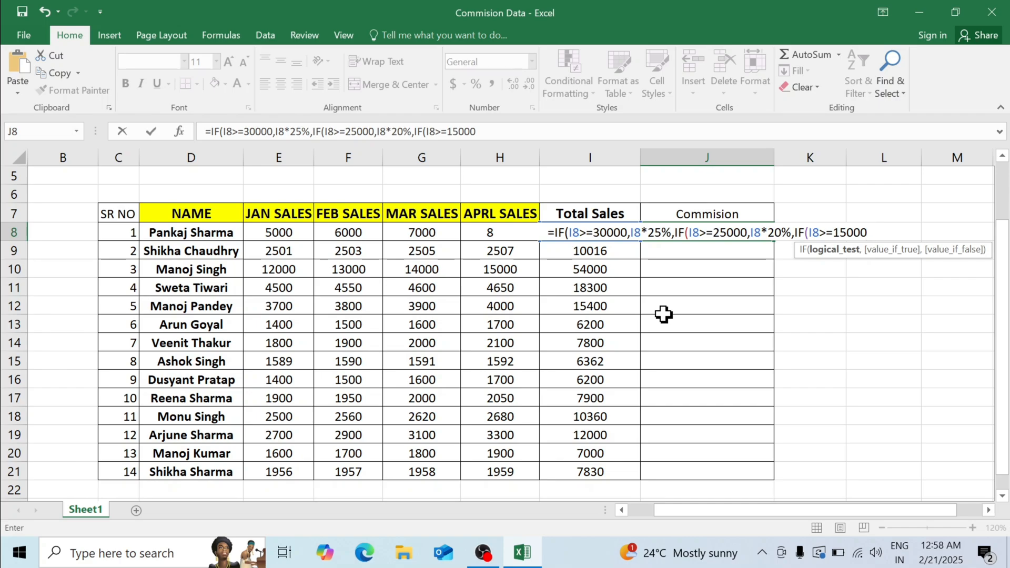
{"action": "type", "text": "*"}
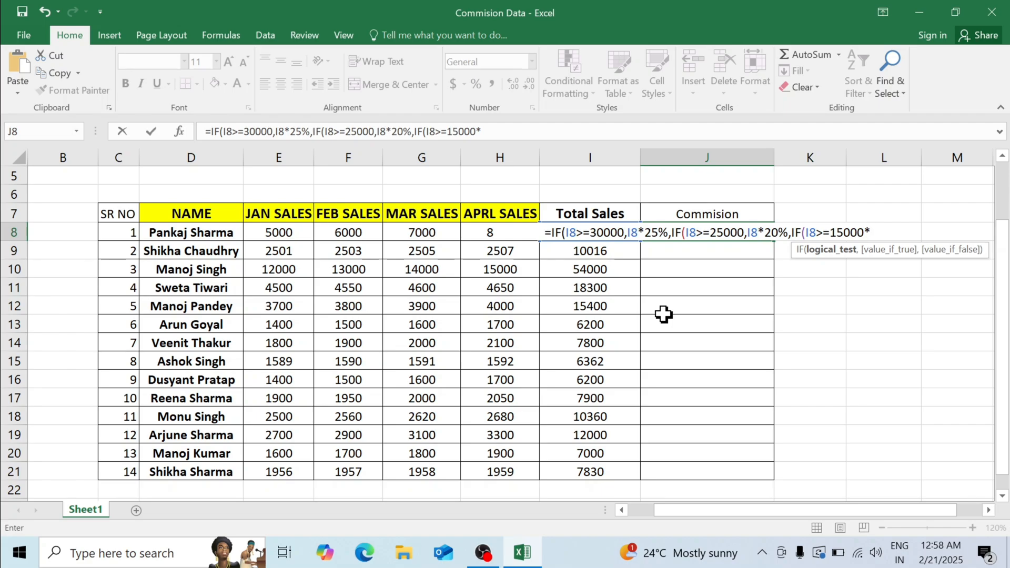
{"action": "type", "text": "15%"}
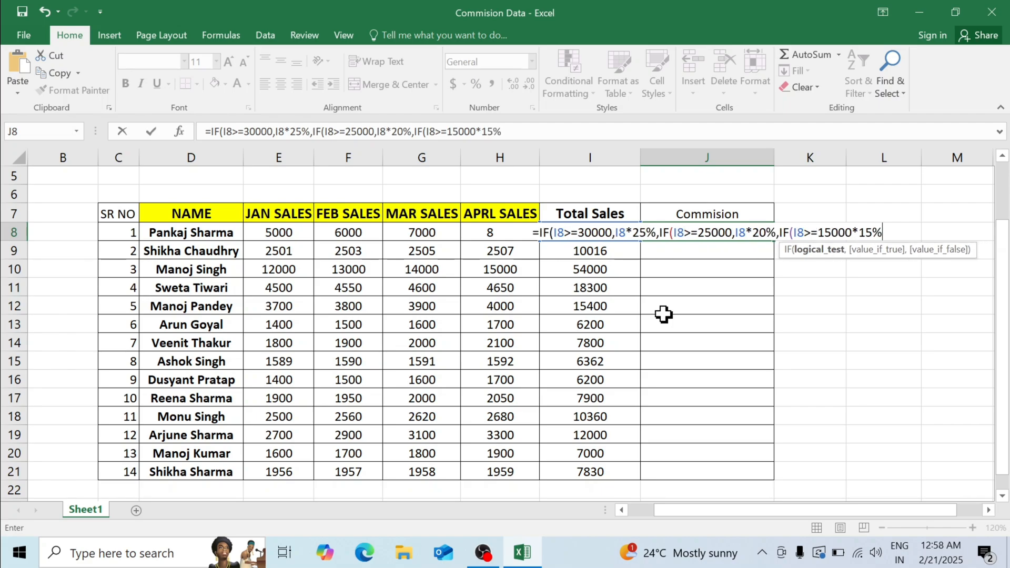
Nest a fourth IF in the J8 formula that returns I8*10% when I8>10000
{"action": "type", "text": ",IF"}
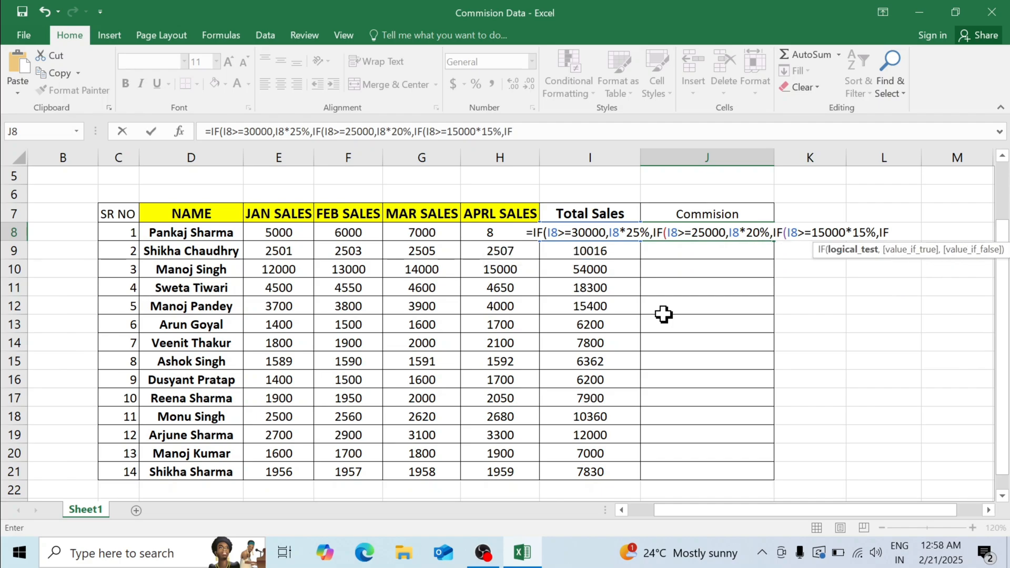
{"action": "type", "text": "("}
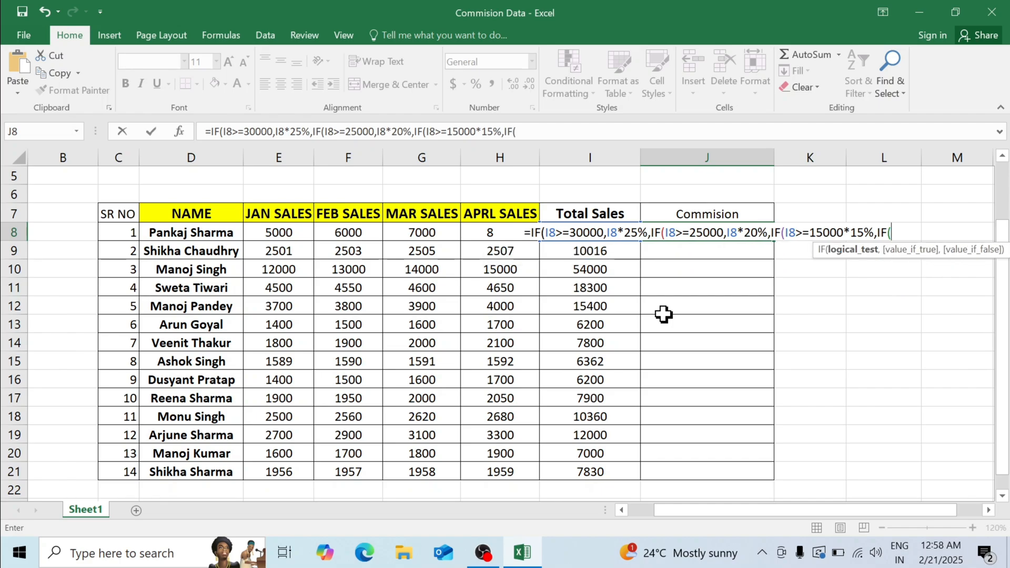
{"action": "type", "text": "I8"}
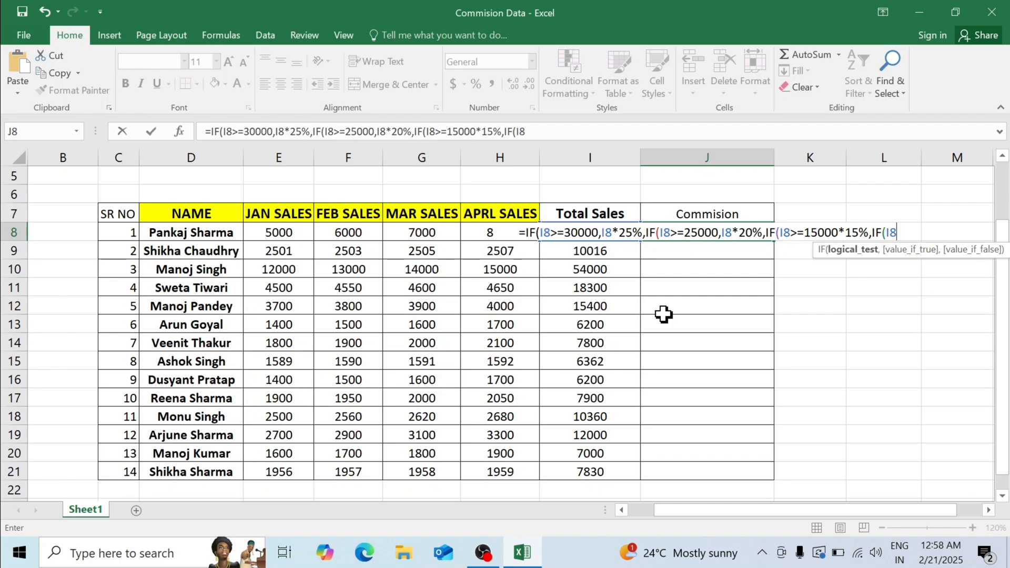
{"action": "type", "text": ">"}
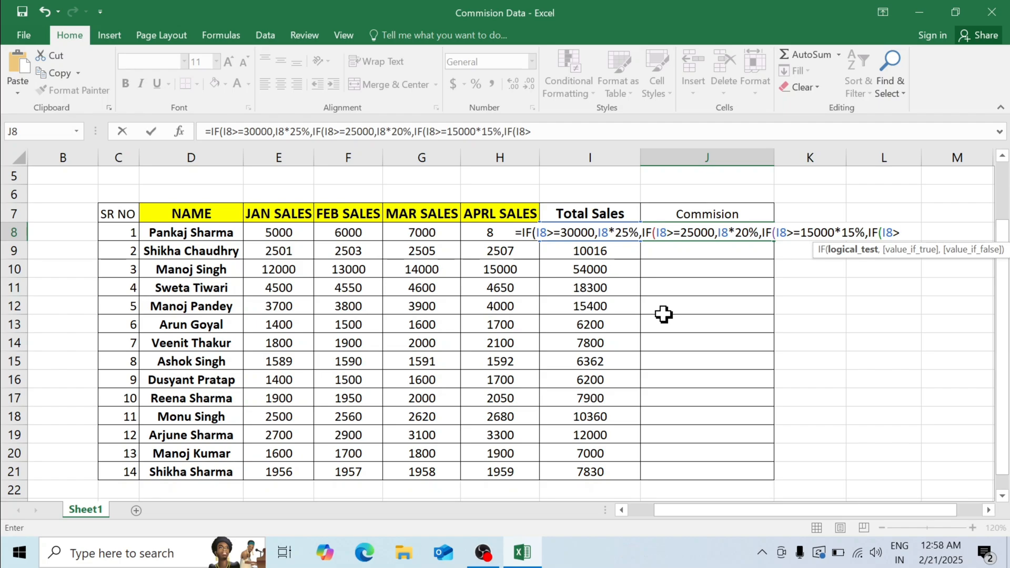
{"action": "type", "text": "1000"}
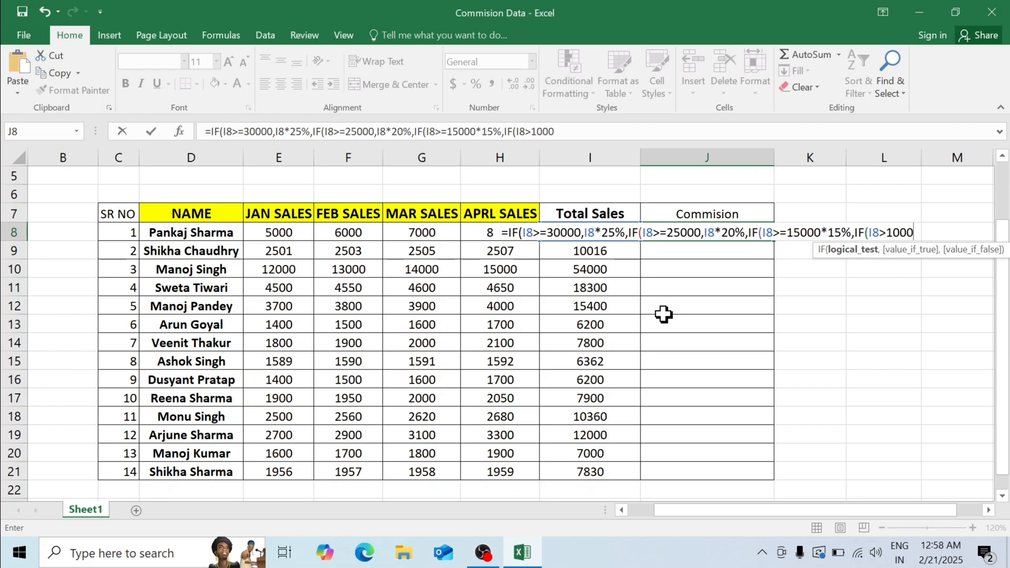
{"action": "type", "text": "0,"}
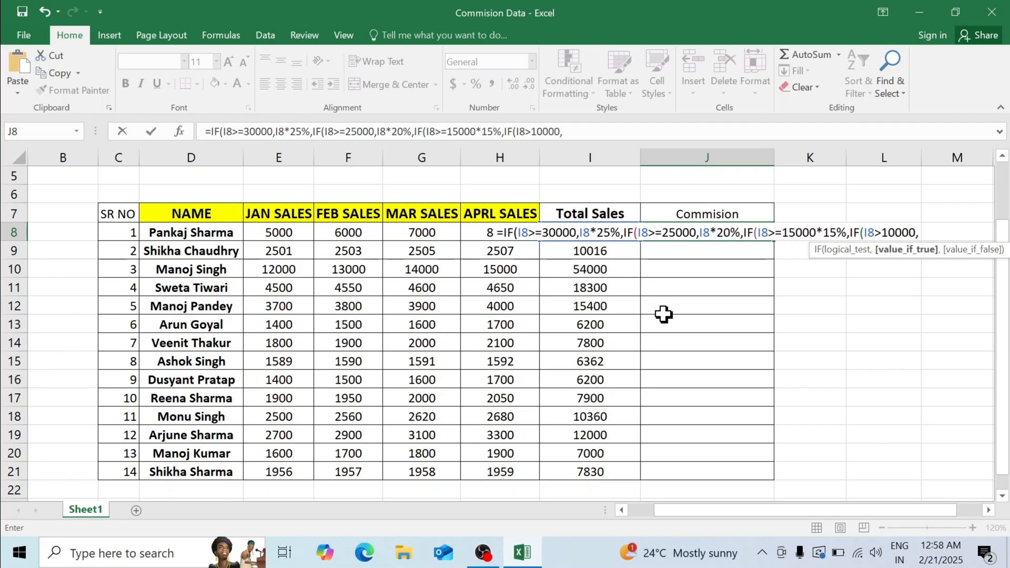
{"action": "type", "text": "I"}
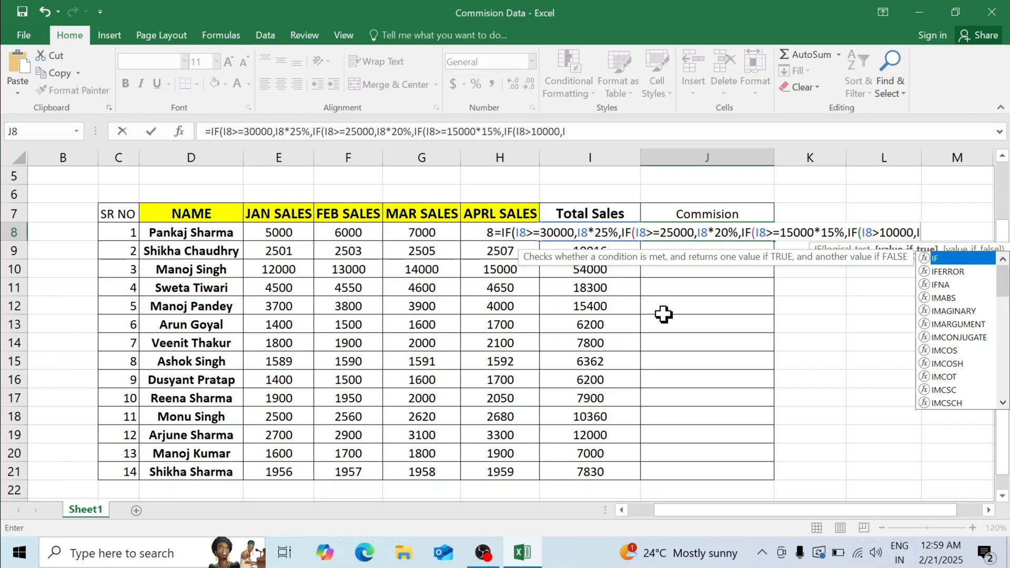
{"action": "type", "text": "8*"}
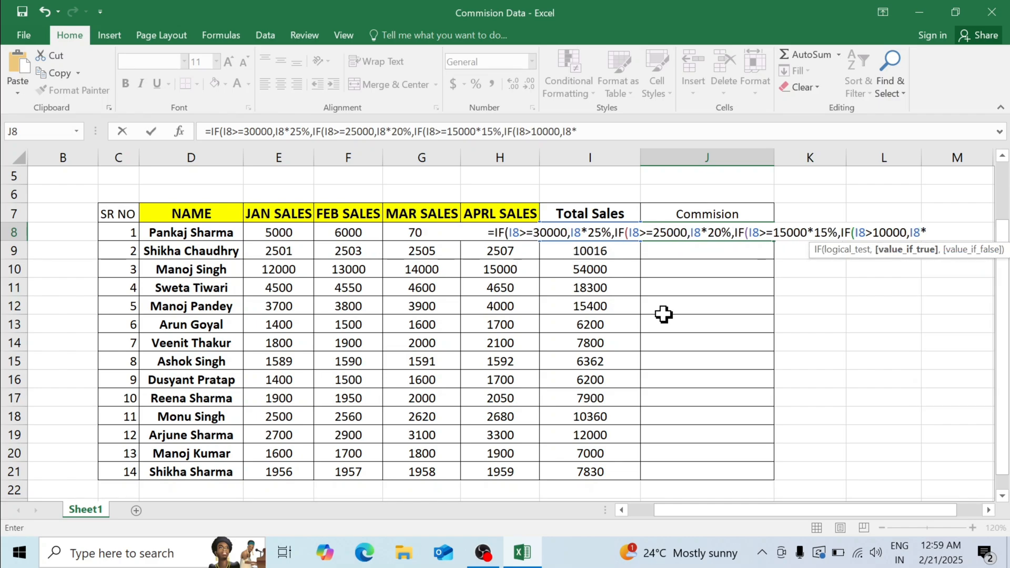
{"action": "type", "text": "10%"}
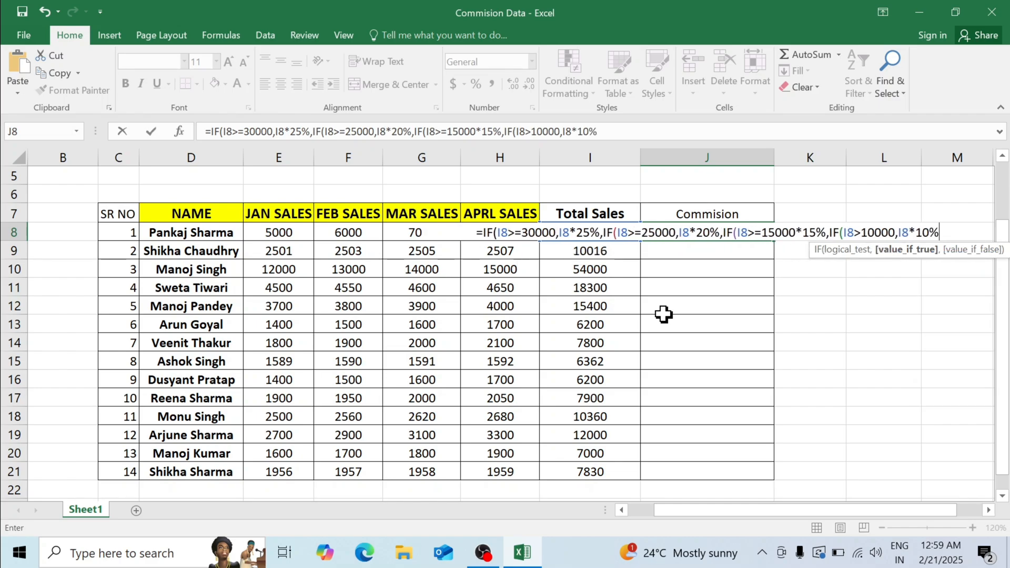
Finish the J8 formula with "0" as the final fallback value, closing all four IFs, and enter it
{"action": "type", "text": ",\""}
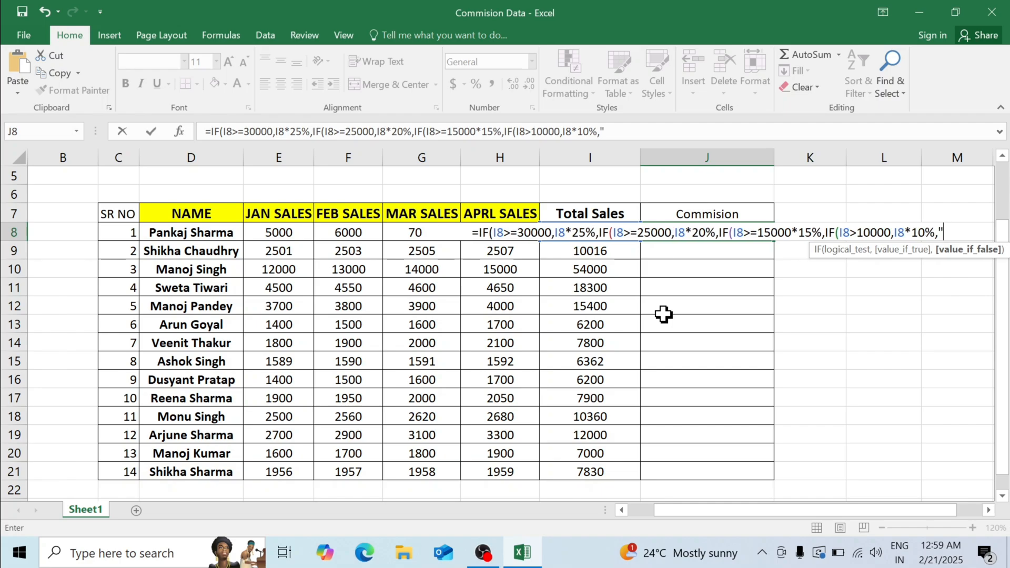
{"action": "type", "text": "0\""}
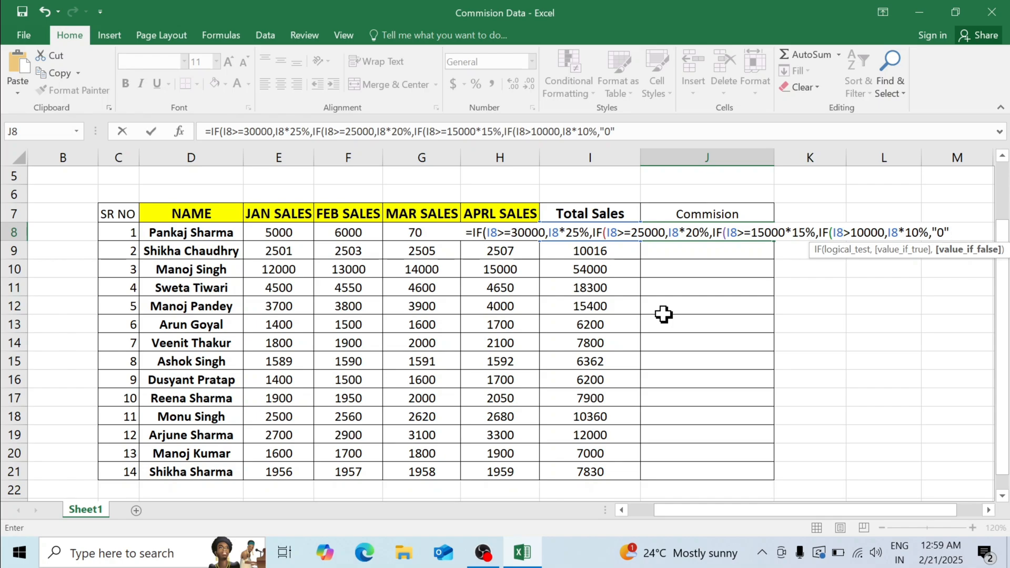
{"action": "type", "text": "))"}
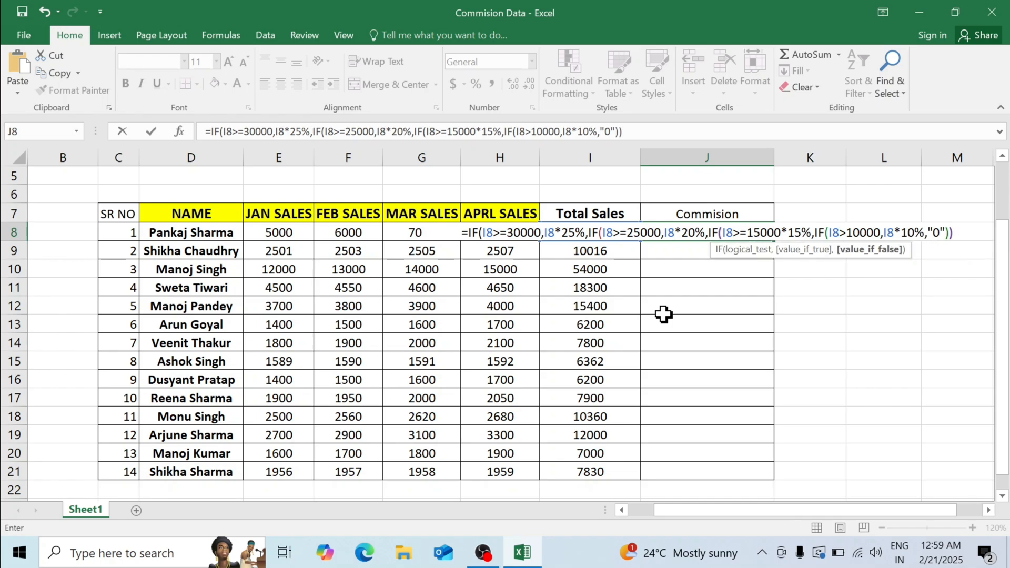
{"action": "type", "text": "))"}
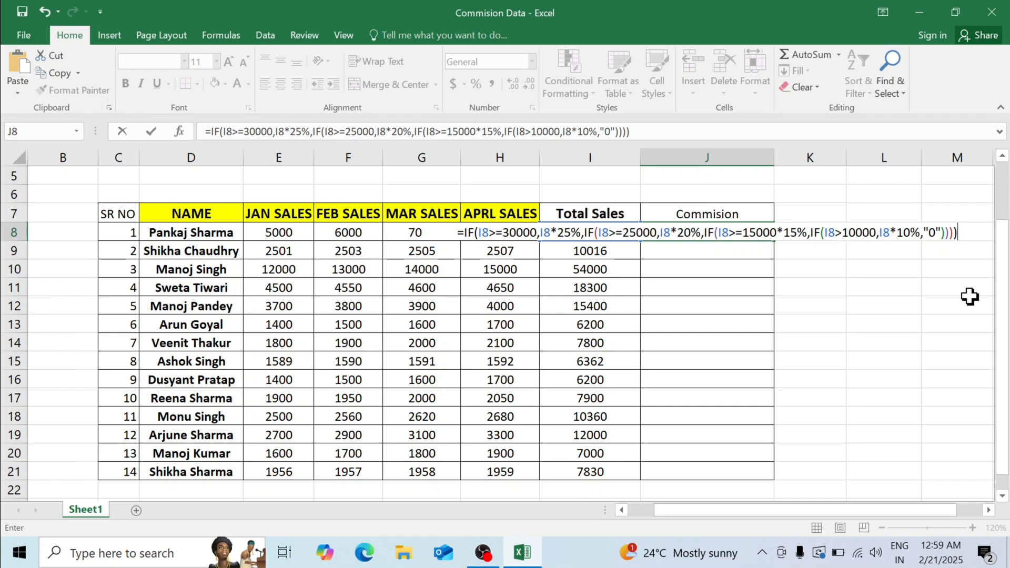
{"action": "key", "text": "Return"}
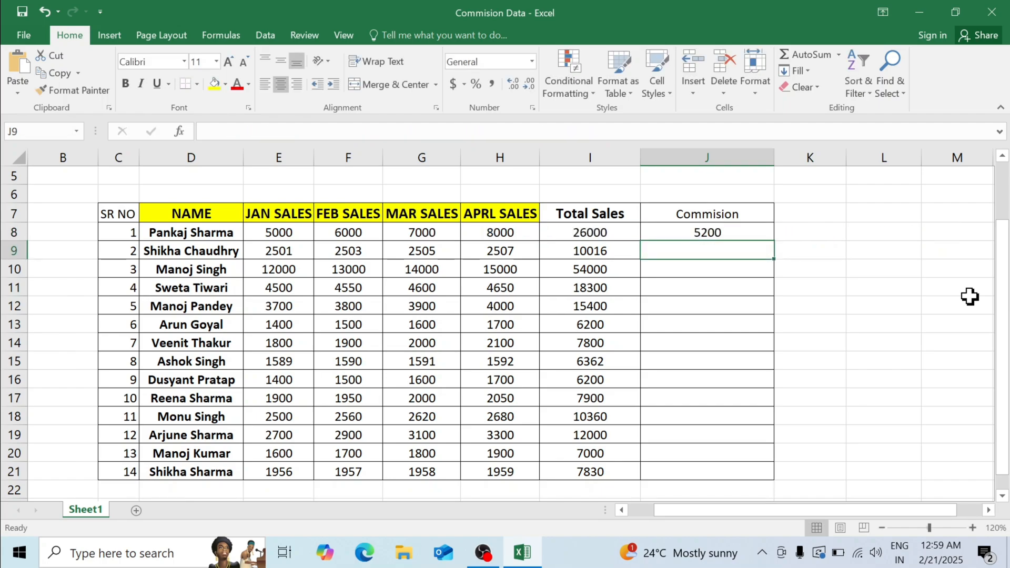
Test the commission formula by overwriting the total sales in I8 with 10000
{"action": "left_click", "coordinate": [576, 227]}
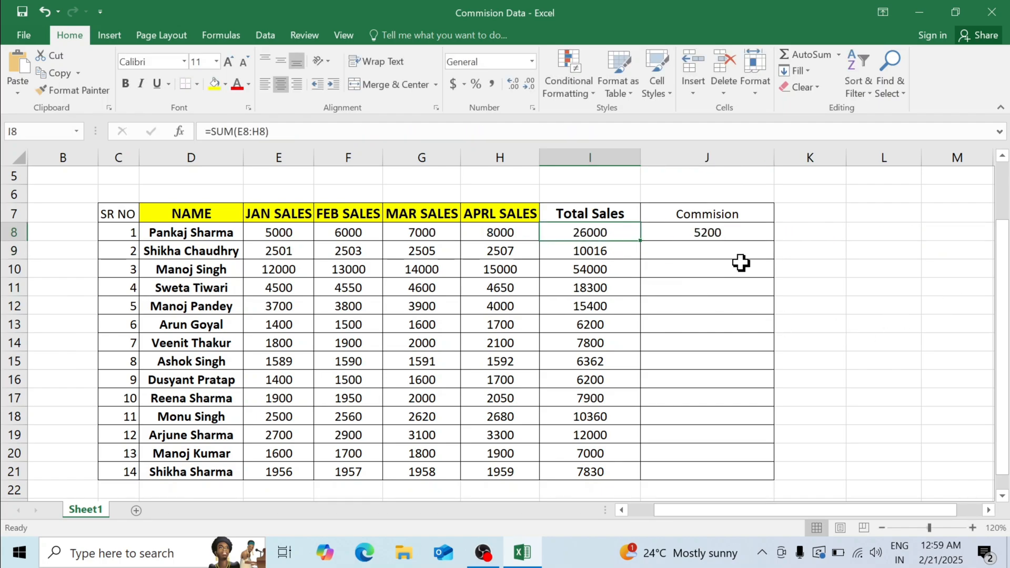
{"action": "left_click", "coordinate": [709, 232]}
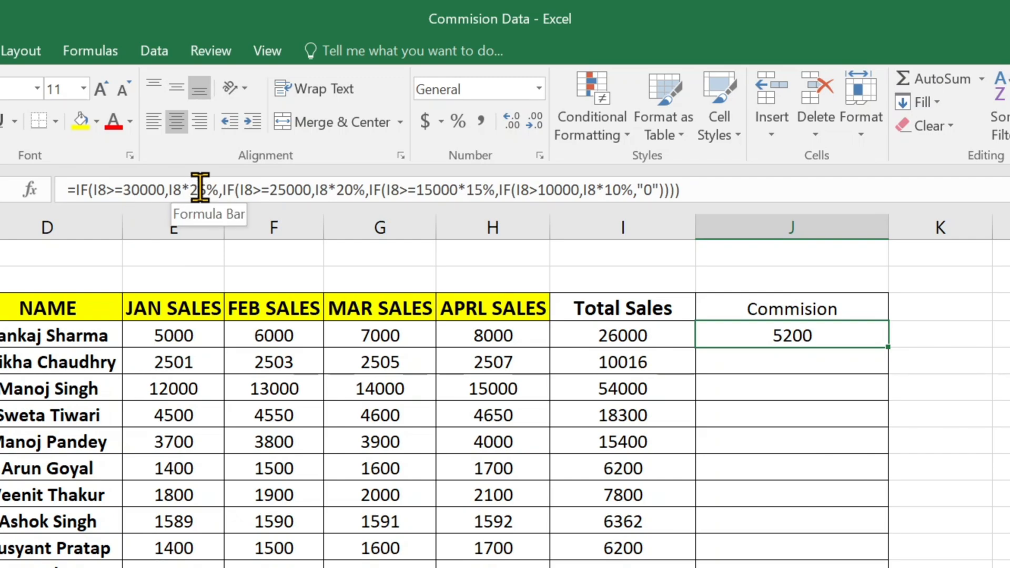
{"action": "left_click", "coordinate": [597, 339]}
{"action": "type", "text": "1"}
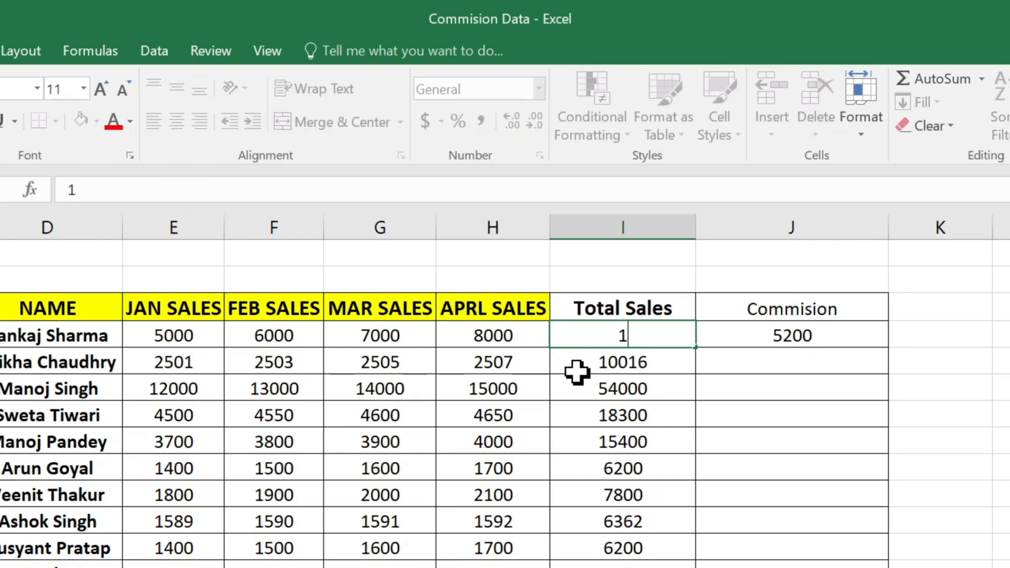
{"action": "type", "text": "0000"}
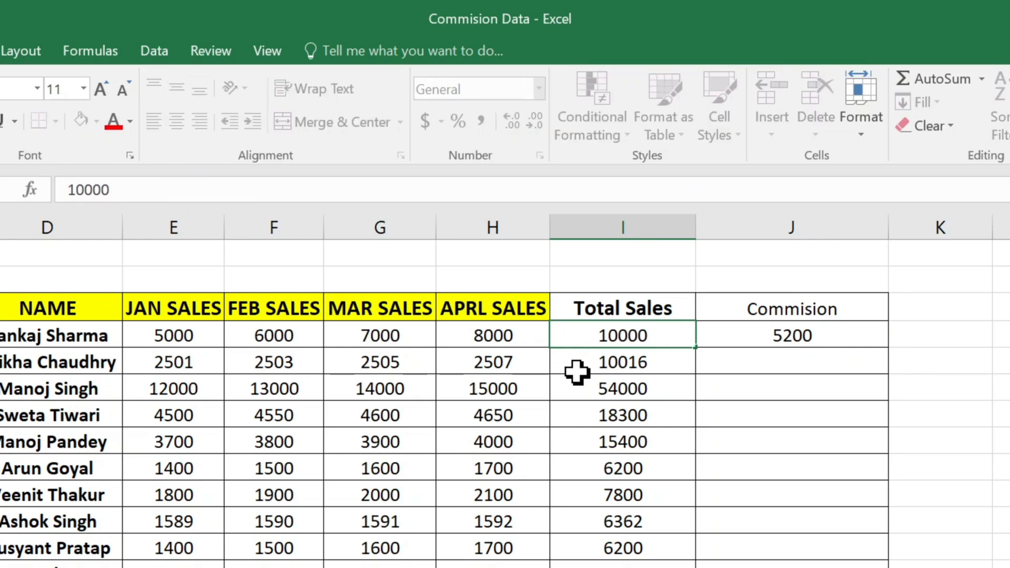
{"action": "key", "text": "Return"}
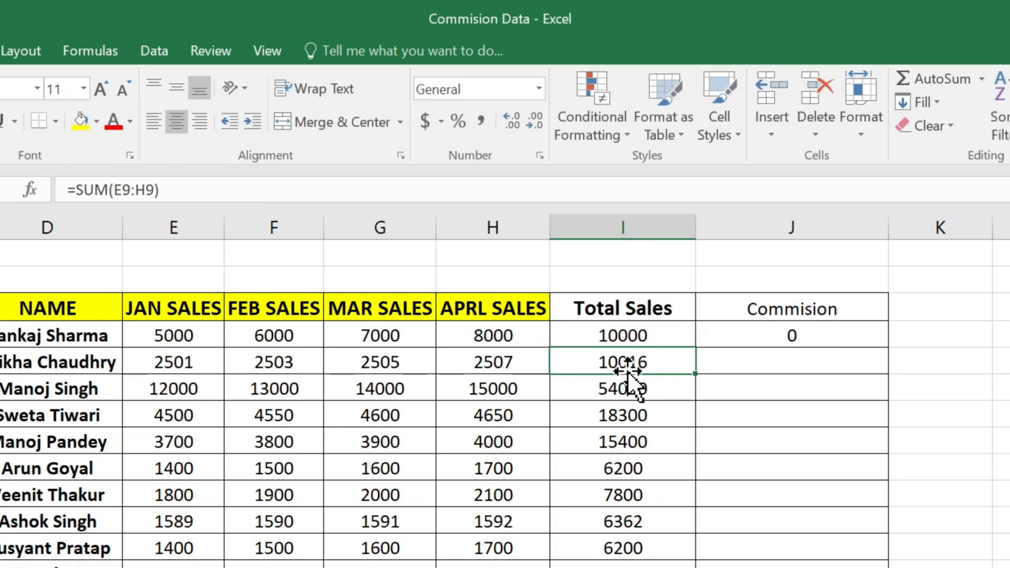
Set the total sales in I8 to 12000 to test the 10% commission tier
{"action": "left_click", "coordinate": [605, 331]}
{"action": "type", "text": "12000"}
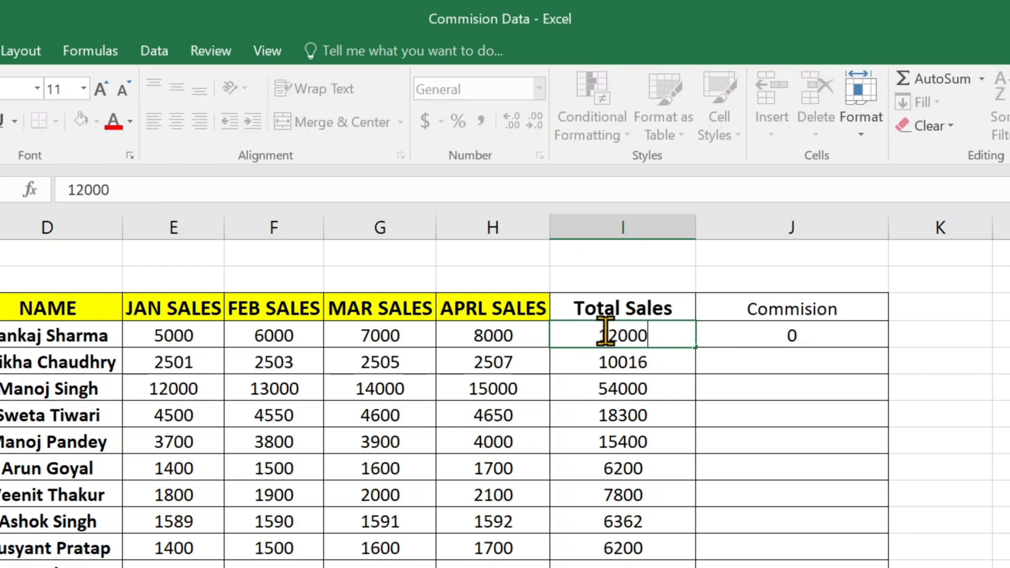
{"action": "key", "text": "Return"}
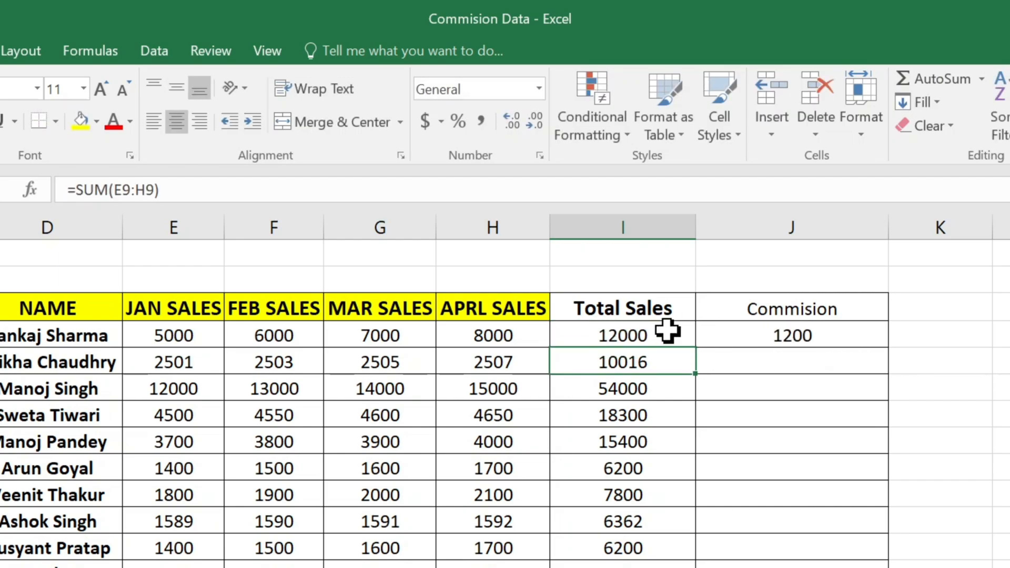
Fill the commission formula from J8 down through J21
{"action": "left_click", "coordinate": [766, 344]}
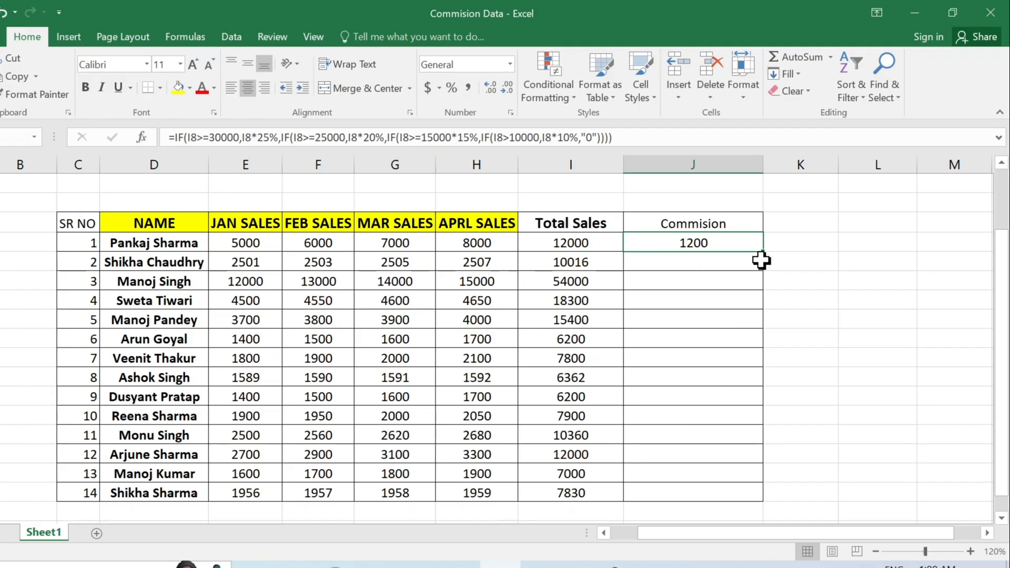
{"action": "left_click_drag", "start_coordinate": [764, 253], "coordinate": [768, 501]}
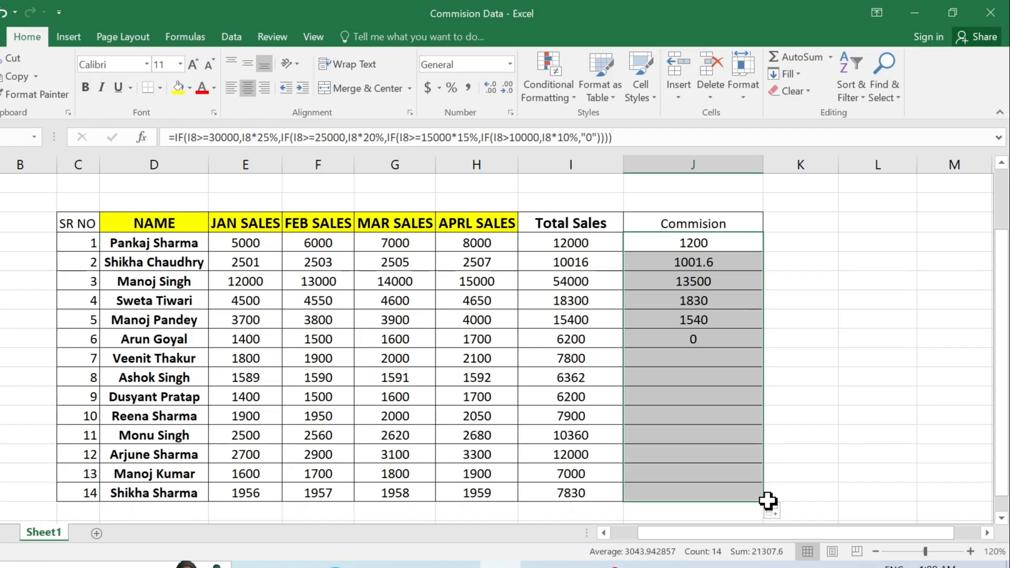
{"action": "left_click", "coordinate": [825, 344]}
Review the totals in I13:I15, the formula in J8 and the commissions in J13:J16
{"action": "left_click", "coordinate": [558, 341]}
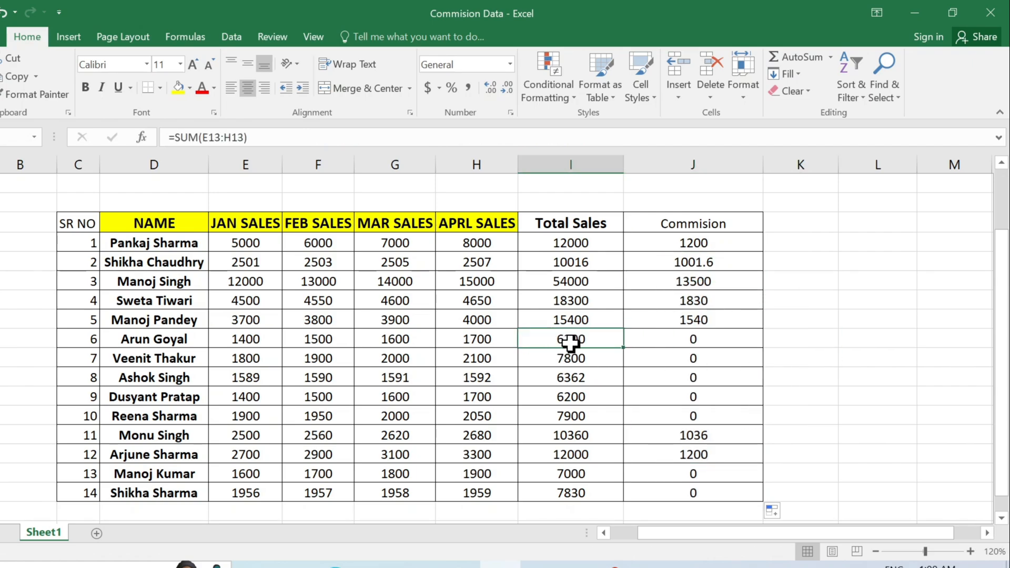
{"action": "left_click", "coordinate": [578, 360]}
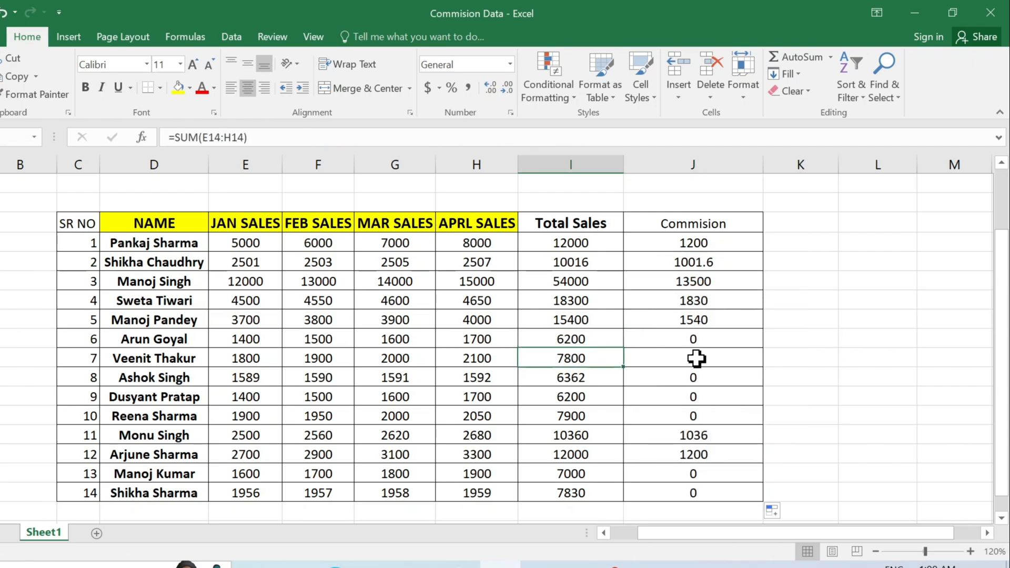
{"action": "left_click", "coordinate": [552, 376]}
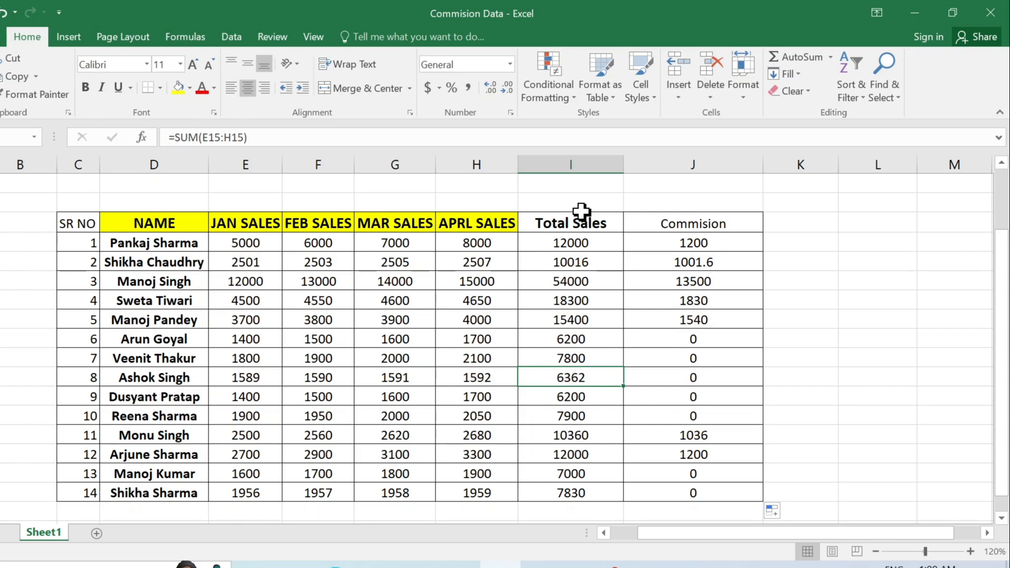
{"action": "left_click", "coordinate": [680, 241]}
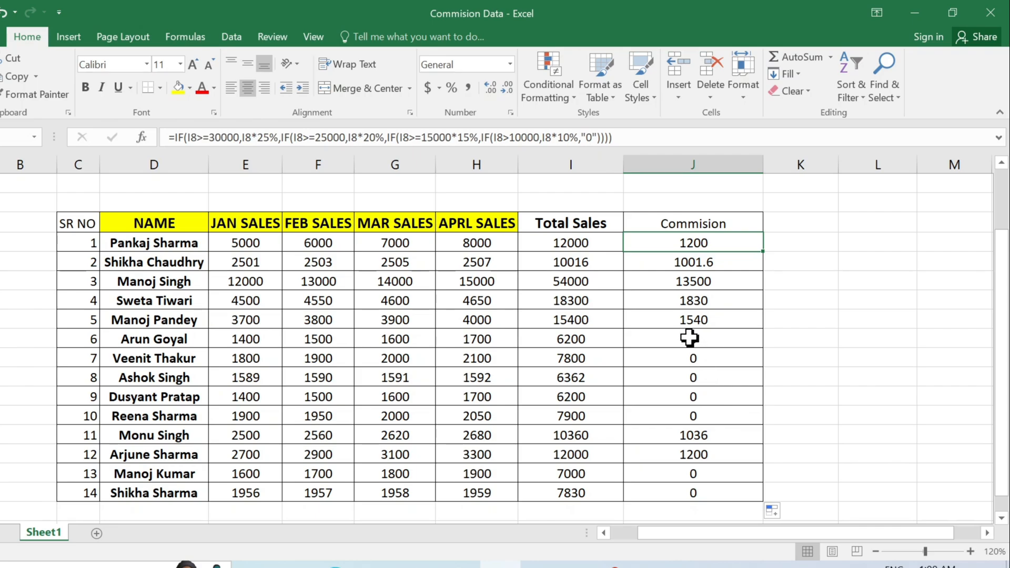
{"action": "left_click_drag", "start_coordinate": [689, 338], "coordinate": [693, 397]}
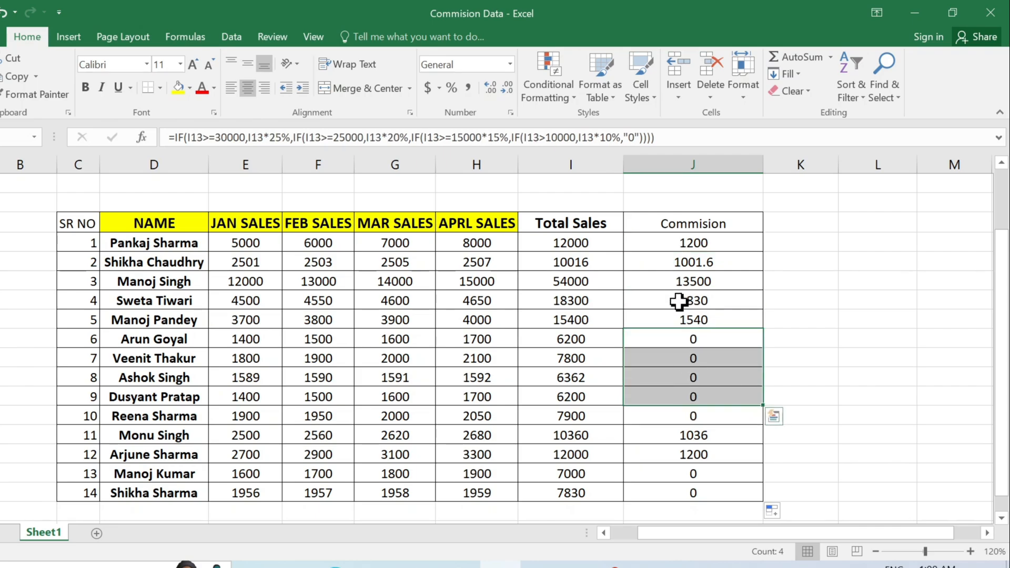